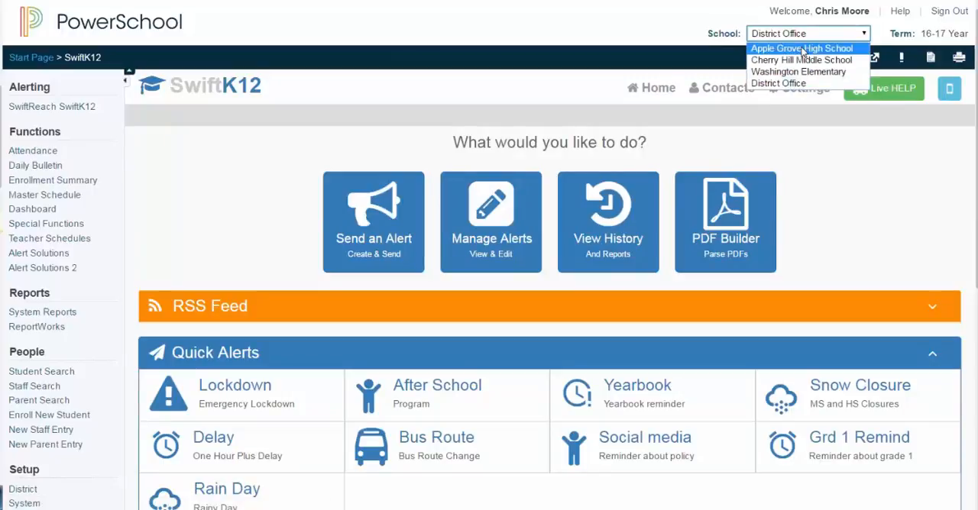
Switch the school to Apple Grove High School and examine its SwiftK12 alerting, messaging and system settings
{"action": "left_click", "coordinate": [802, 49]}
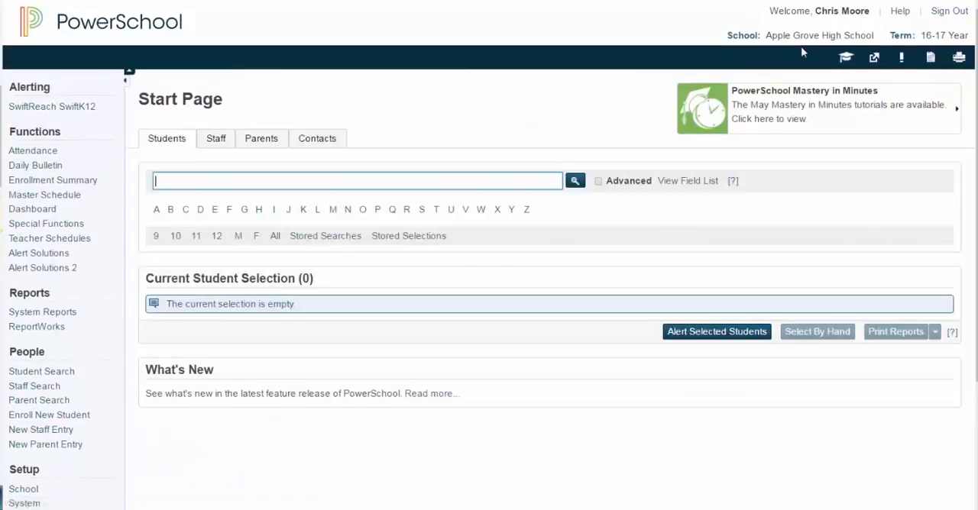
{"action": "left_click", "coordinate": [69, 113]}
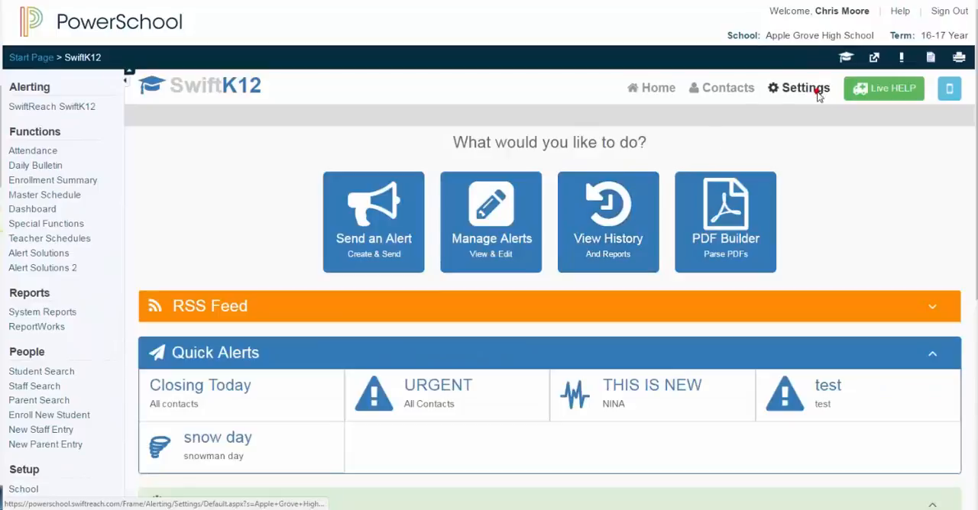
{"action": "left_click", "coordinate": [819, 95]}
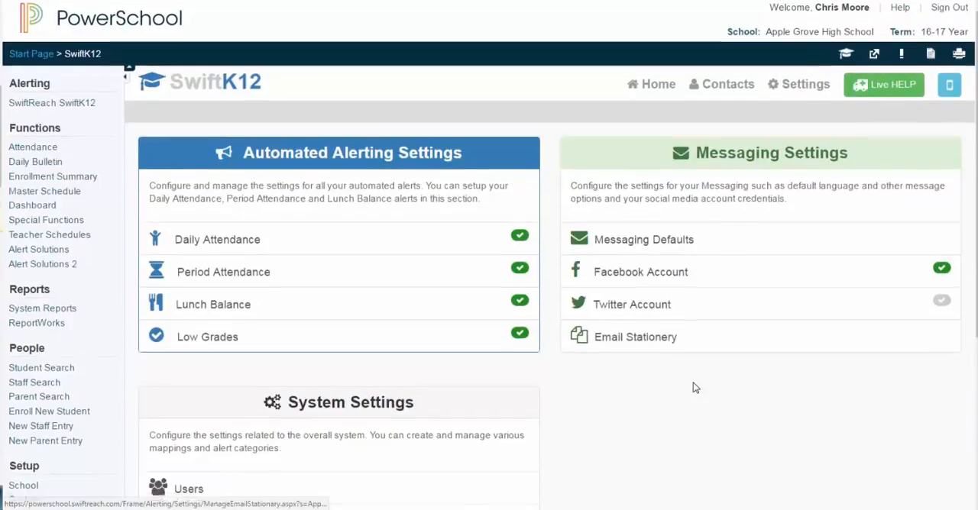
{"action": "scroll", "coordinate": [693, 386], "scroll_direction": "down", "scroll_amount": 2}
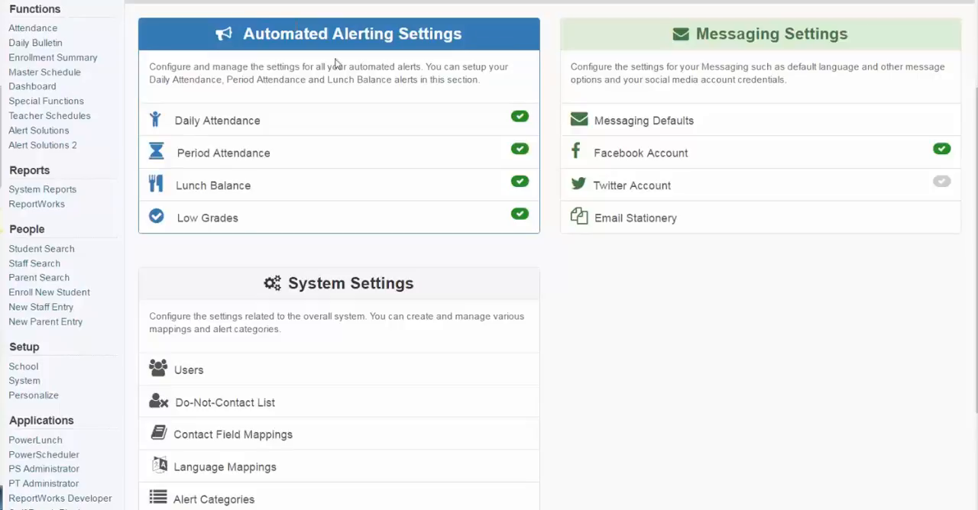
{"action": "scroll", "coordinate": [497, 158], "scroll_direction": "up", "scroll_amount": 3}
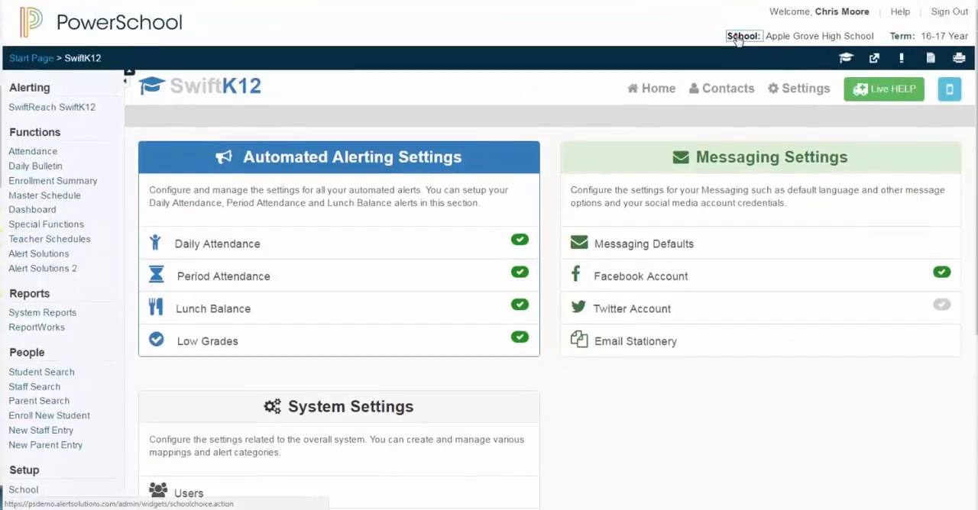
Switch the school to District Office and open its SwiftK12 settings
{"action": "left_click", "coordinate": [732, 35]}
{"action": "left_click", "coordinate": [756, 35]}
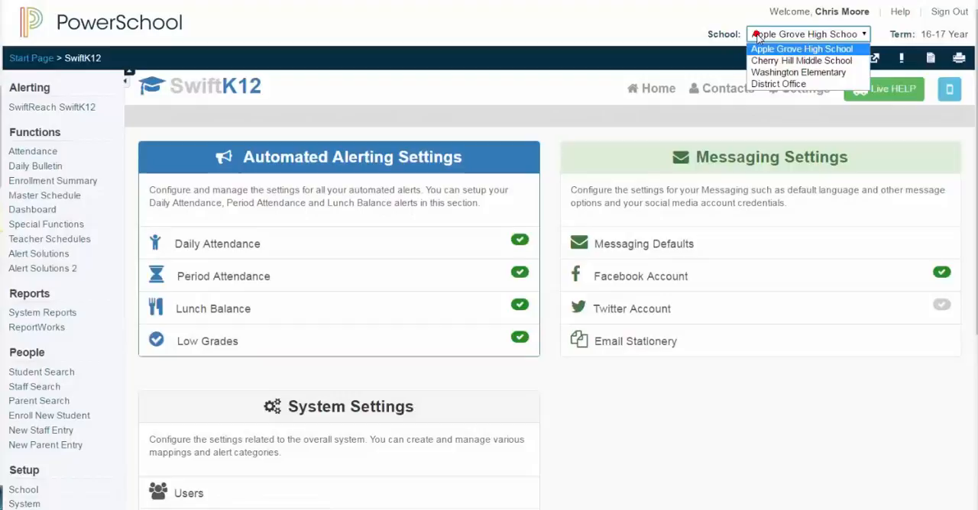
{"action": "left_click", "coordinate": [773, 84]}
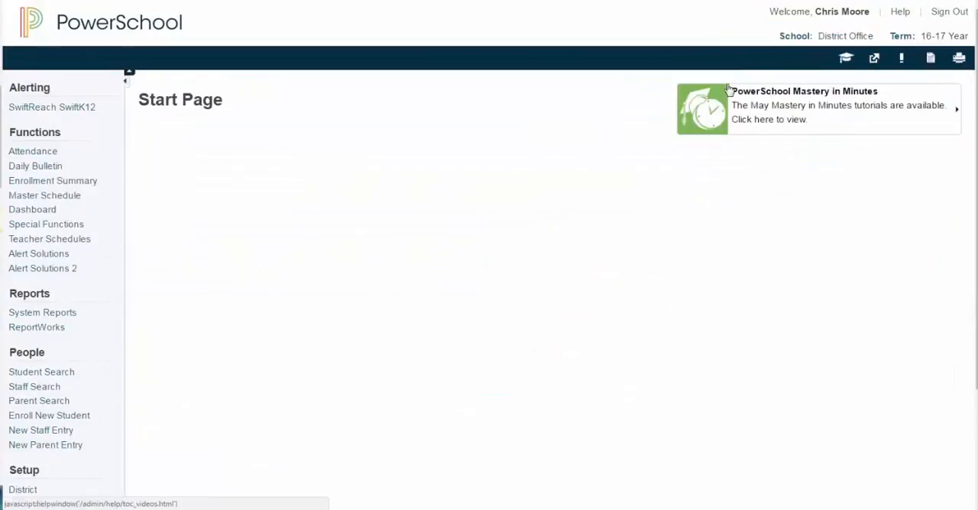
{"action": "left_click", "coordinate": [65, 108]}
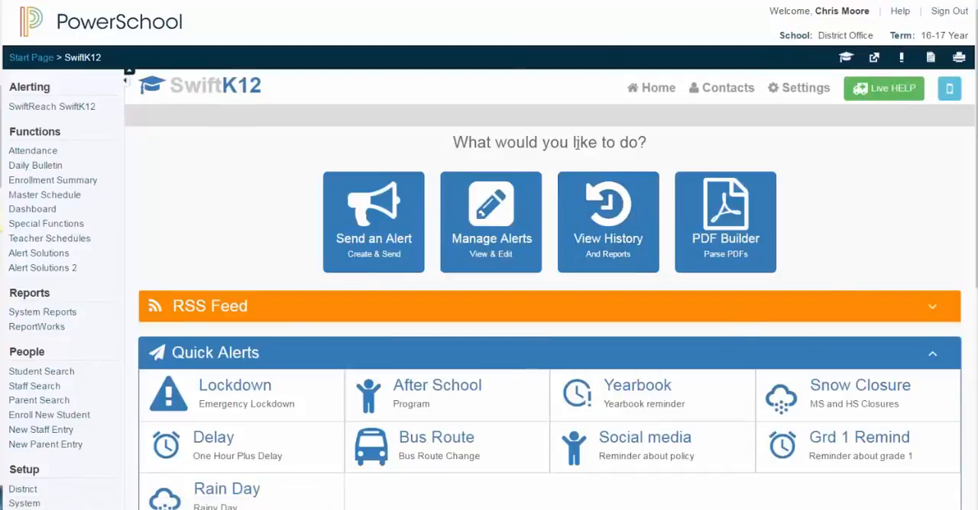
{"action": "left_click", "coordinate": [812, 92]}
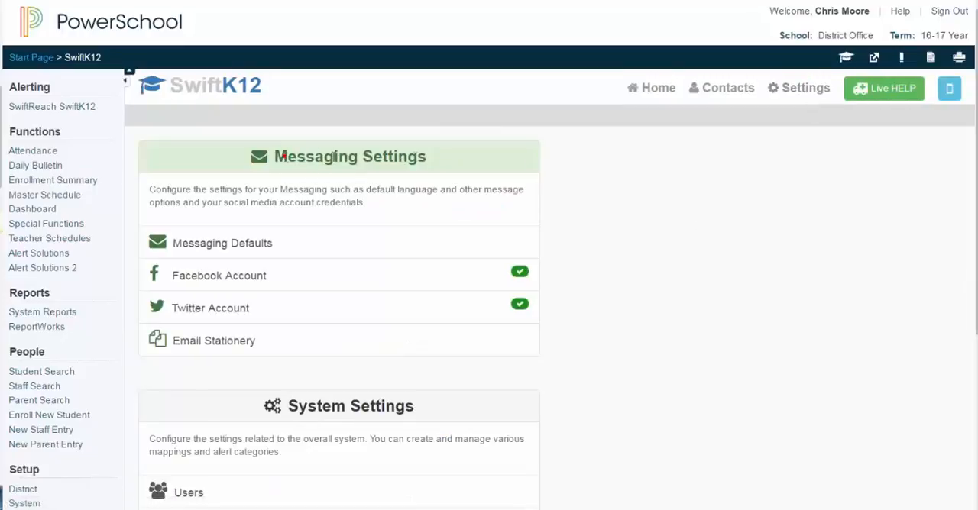
Open the district's messaging defaults and review the sender email address and email name
{"action": "left_click_drag", "start_coordinate": [334, 157], "coordinate": [448, 155]}
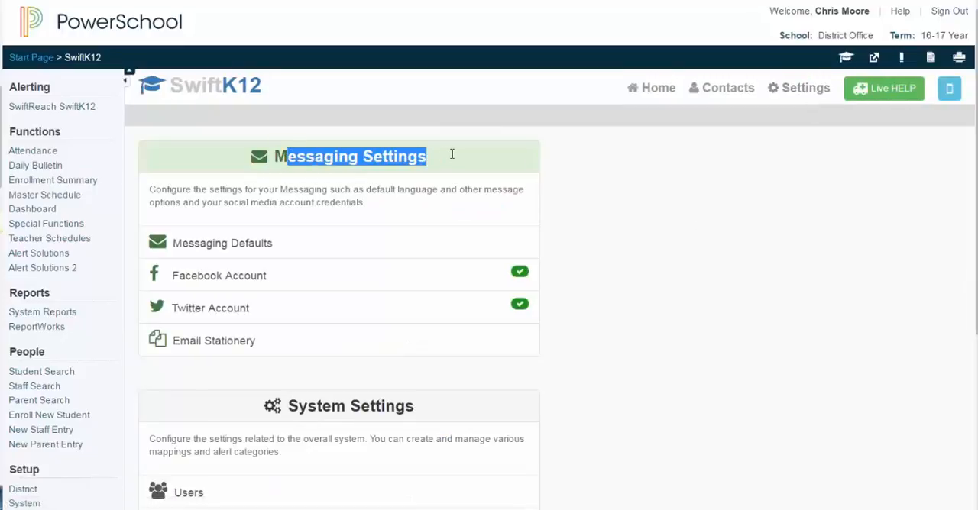
{"action": "left_click", "coordinate": [254, 251]}
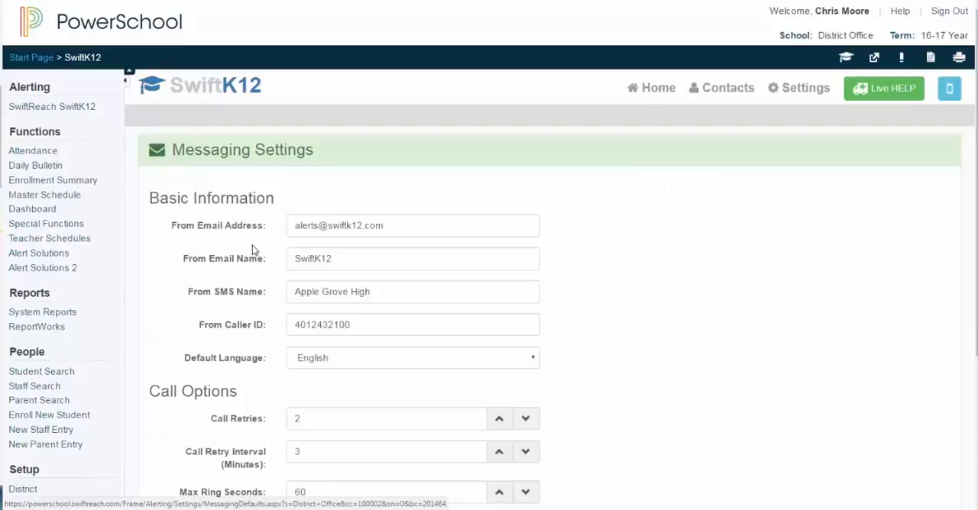
{"action": "scroll", "coordinate": [621, 304], "scroll_direction": "down", "scroll_amount": 3}
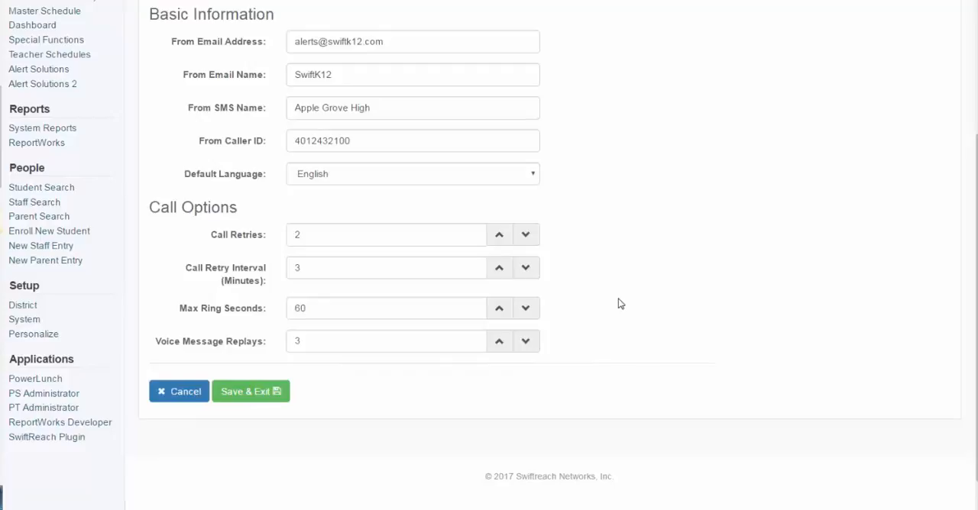
{"action": "left_click", "coordinate": [419, 37]}
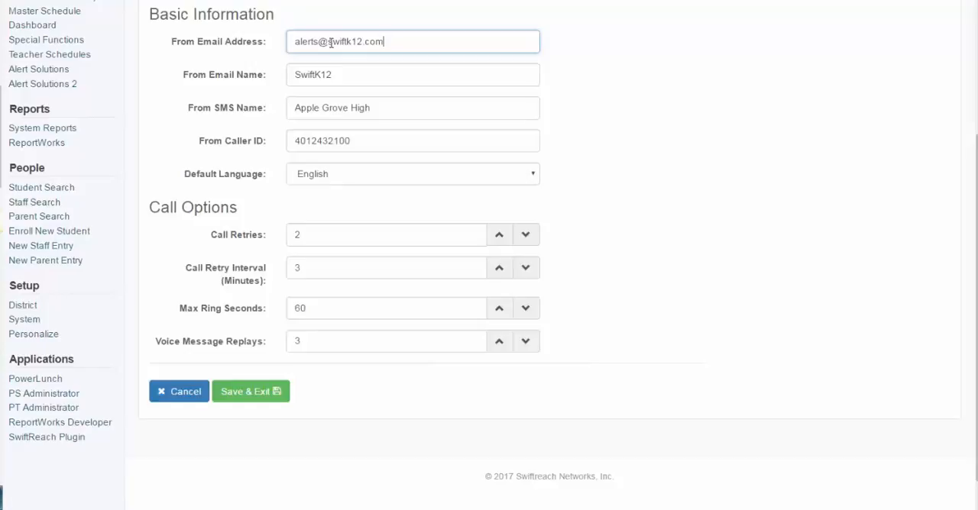
{"action": "left_click", "coordinate": [339, 72]}
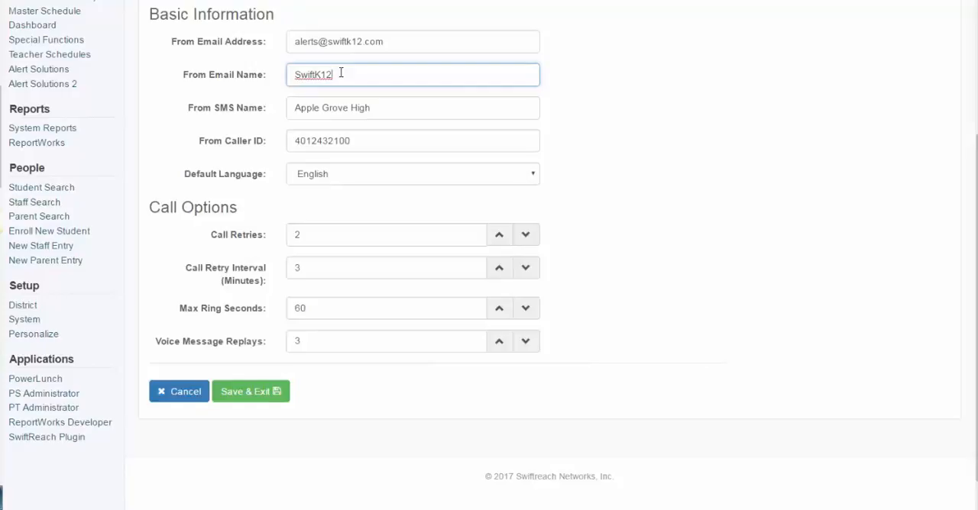
Change the From SMS Name to "Apple Grove District"
{"action": "left_click", "coordinate": [377, 109]}
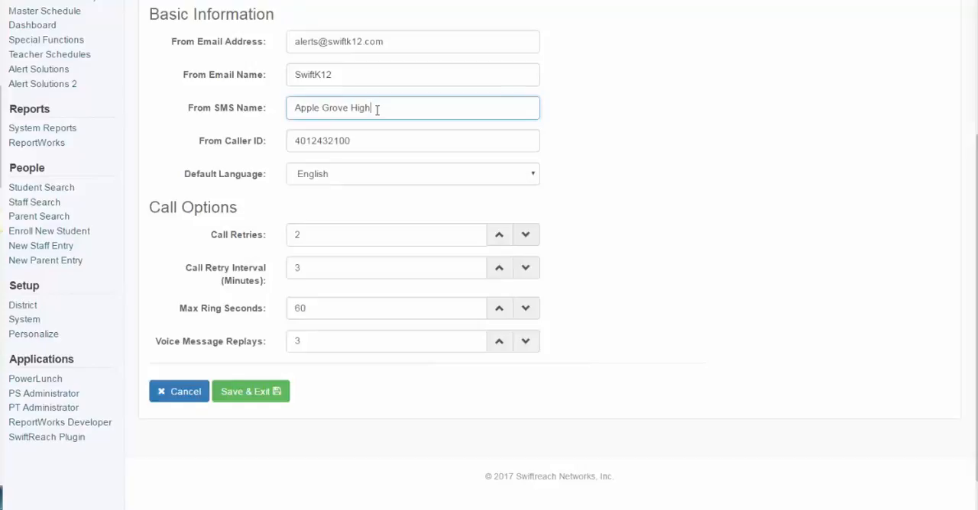
{"action": "key", "text": "BackSpace"}
{"action": "key", "text": "BackSpace"}
{"action": "key", "text": "BackSpace"}
{"action": "key", "text": "BackSpace"}
{"action": "key", "text": "BackSpace"}
{"action": "key", "text": "BackSpace"}
{"action": "key", "text": "BackSpace"}
{"action": "key", "text": "BackSpace"}
{"action": "key", "text": "BackSpace"}
{"action": "key", "text": "BackSpace"}
{"action": "key", "text": "BackSpace"}
{"action": "key", "text": "BackSpace"}
{"action": "key", "text": "BackSpace"}
{"action": "key", "text": "BackSpace"}
{"action": "key", "text": "BackSpace"}
{"action": "type", "text": "Apple Grove District"}
Examine the caller ID, the available default languages, and the call options for retries, ring time and message replays
{"action": "left_click", "coordinate": [456, 144]}
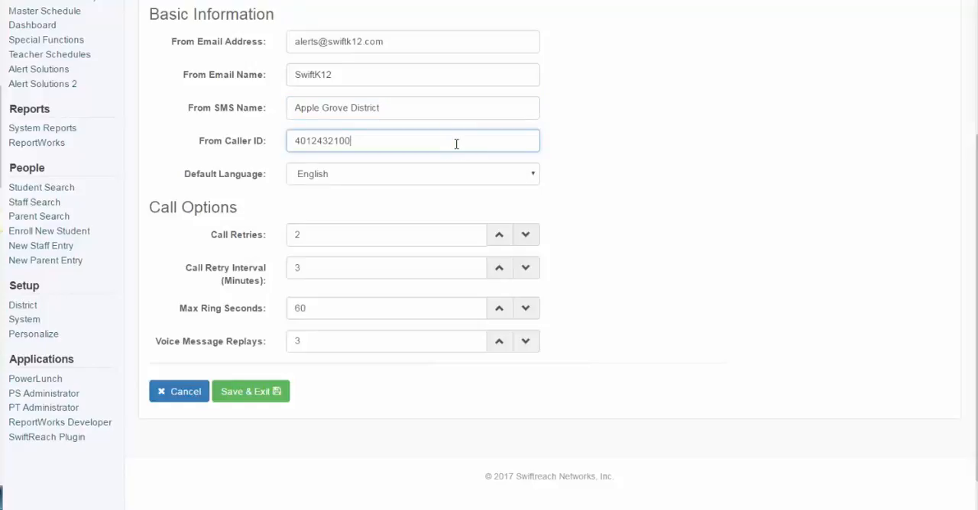
{"action": "left_click_drag", "start_coordinate": [456, 143], "coordinate": [295, 142]}
{"action": "left_click", "coordinate": [368, 145]}
{"action": "left_click", "coordinate": [362, 180]}
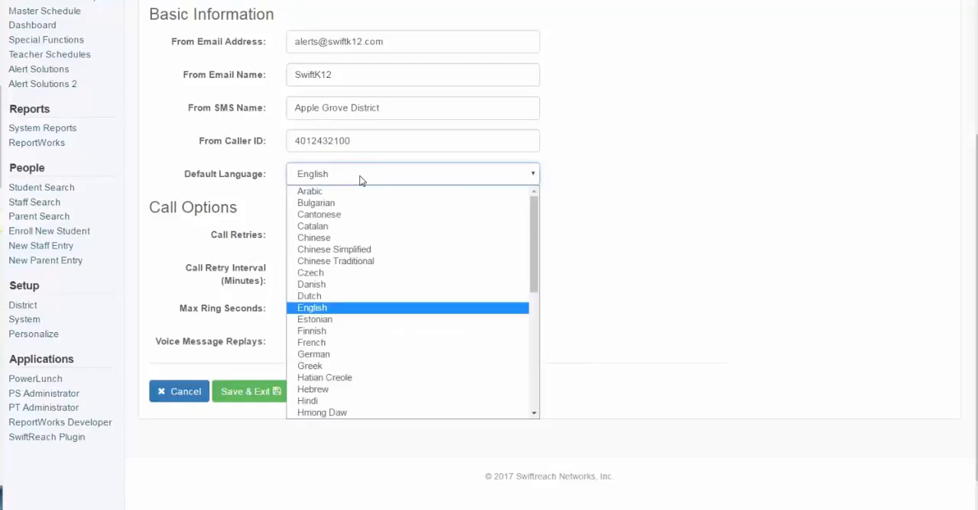
{"action": "left_click", "coordinate": [362, 180]}
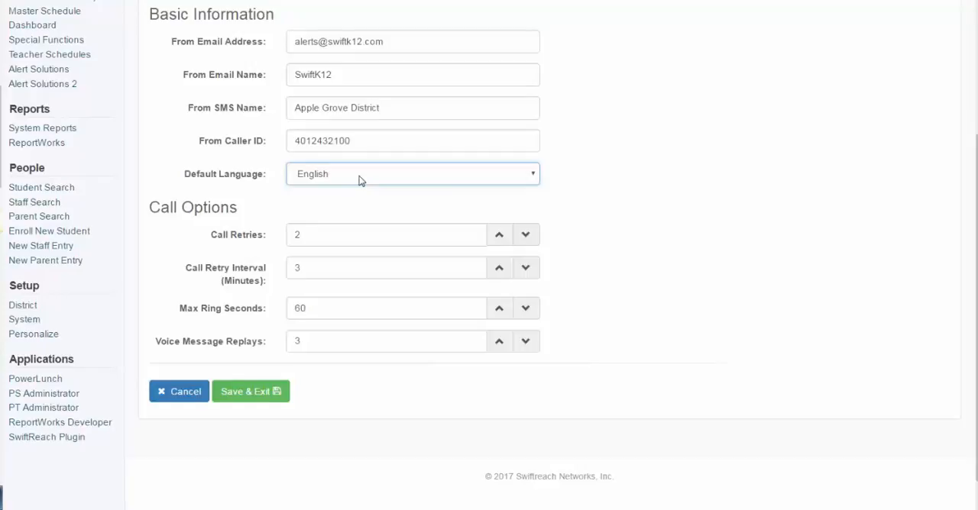
{"action": "left_click", "coordinate": [285, 212]}
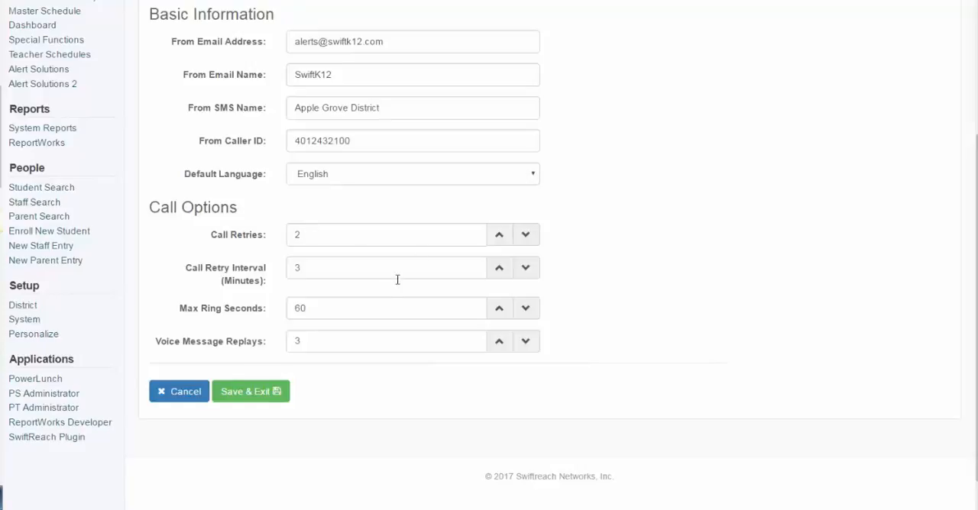
{"action": "left_click", "coordinate": [366, 308]}
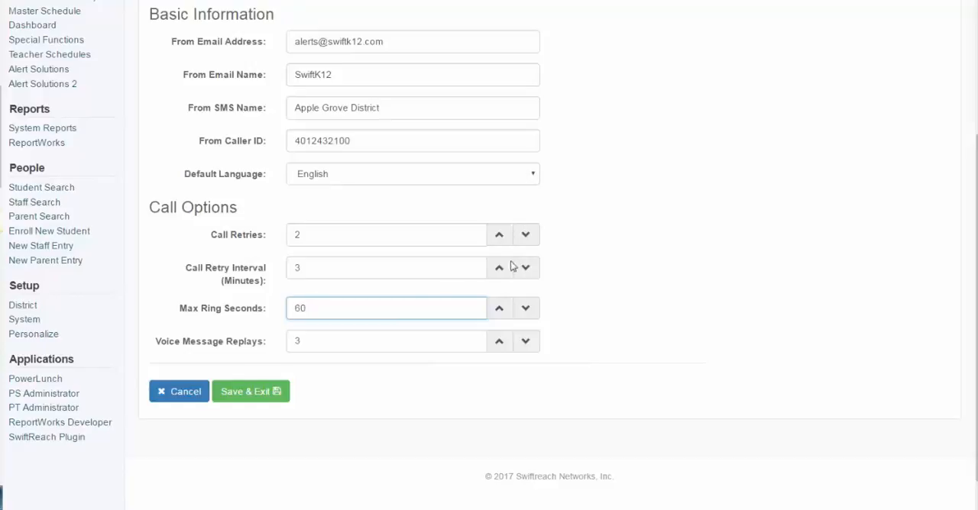
{"action": "left_click", "coordinate": [396, 306]}
{"action": "left_click", "coordinate": [370, 341]}
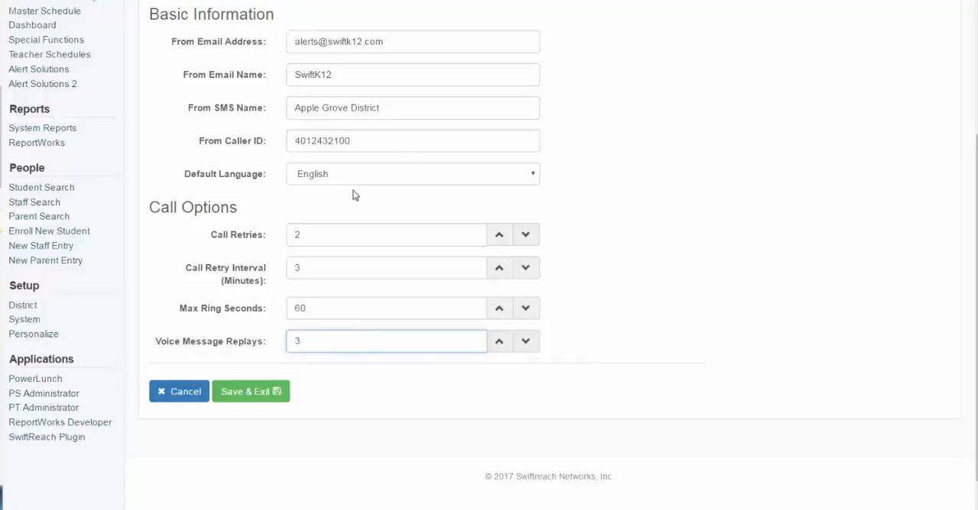
Review the messaging defaults once more, and save them to return to the settings overview
{"action": "scroll", "coordinate": [353, 183], "scroll_direction": "down", "scroll_amount": 1}
{"action": "scroll", "coordinate": [353, 187], "scroll_direction": "up", "scroll_amount": 5}
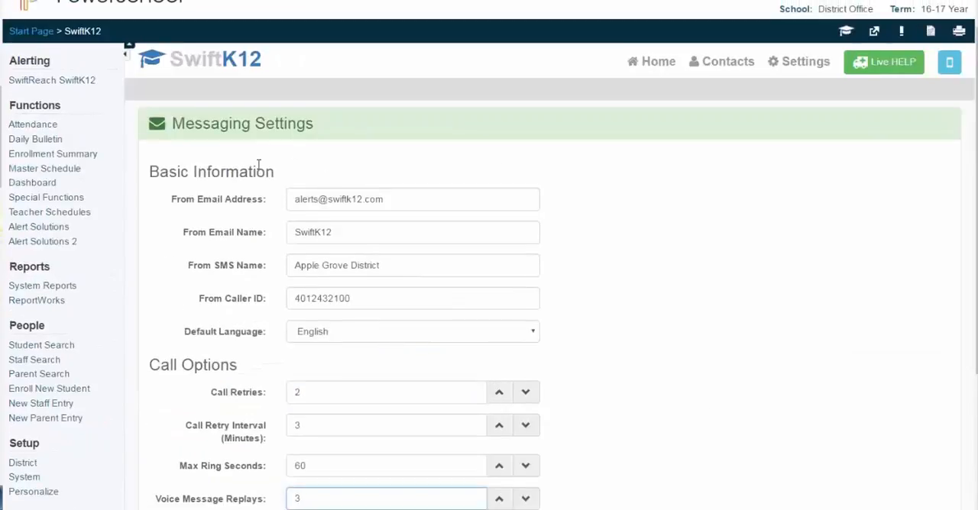
{"action": "scroll", "coordinate": [286, 253], "scroll_direction": "down", "scroll_amount": 4}
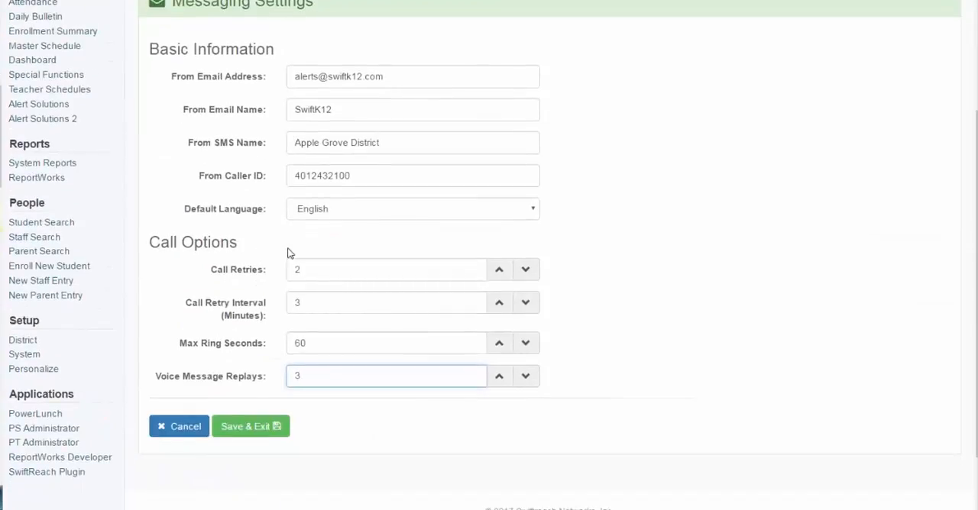
{"action": "left_click", "coordinate": [227, 433]}
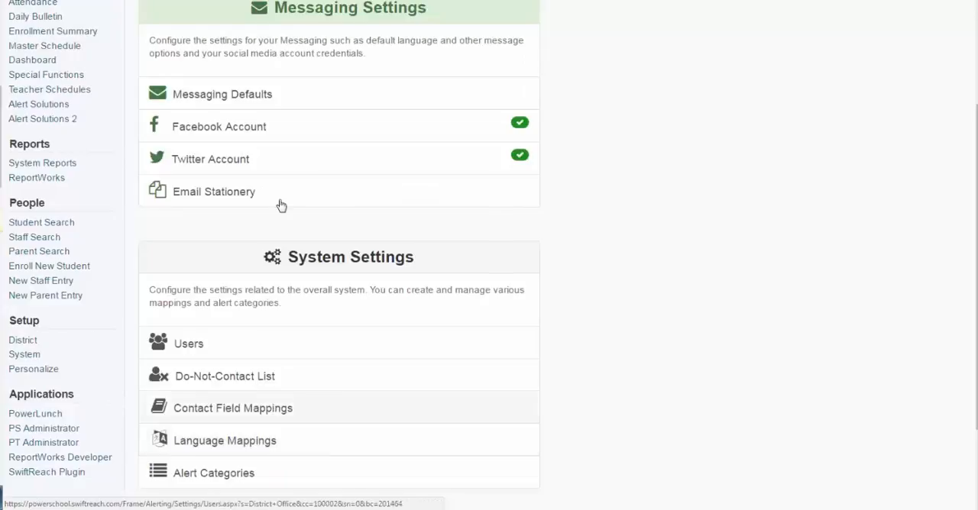
Check the linked Facebook and Twitter account settings, and return to the settings overview
{"action": "left_click", "coordinate": [243, 136]}
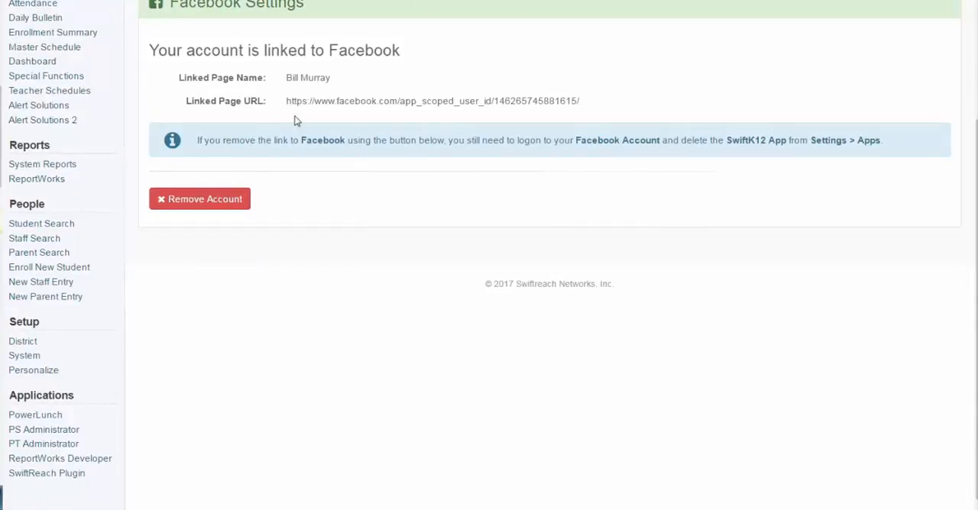
{"action": "scroll", "coordinate": [311, 113], "scroll_direction": "up", "scroll_amount": 2}
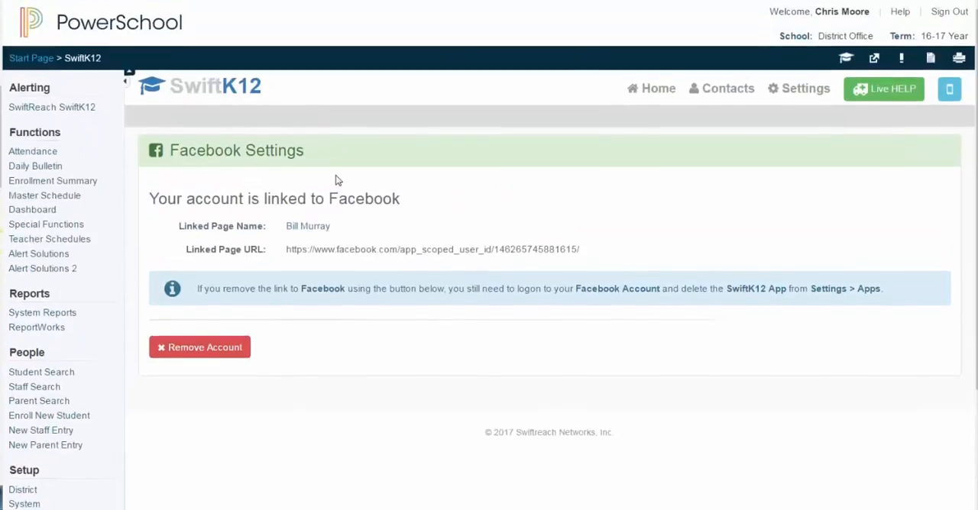
{"action": "scroll", "coordinate": [340, 181], "scroll_direction": "down", "scroll_amount": 2}
{"action": "scroll", "coordinate": [351, 180], "scroll_direction": "up", "scroll_amount": 1}
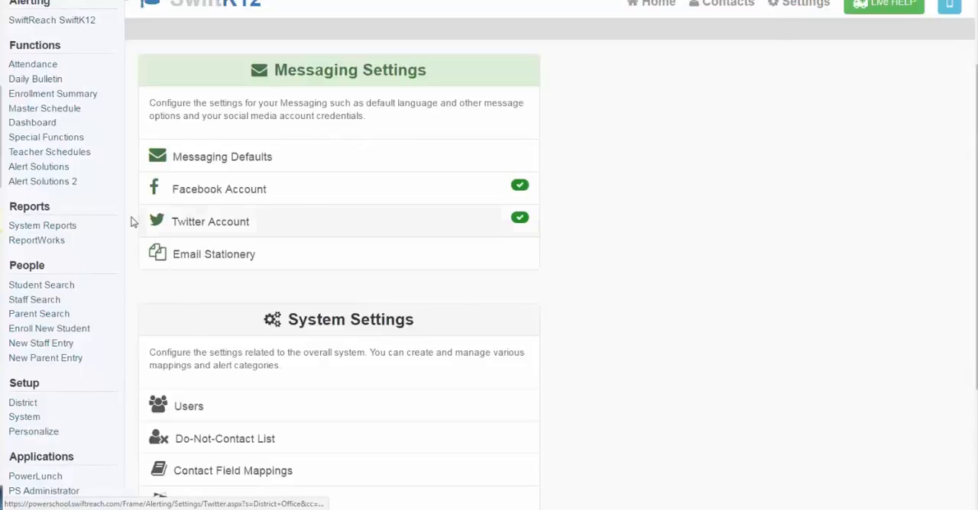
{"action": "left_click", "coordinate": [206, 220]}
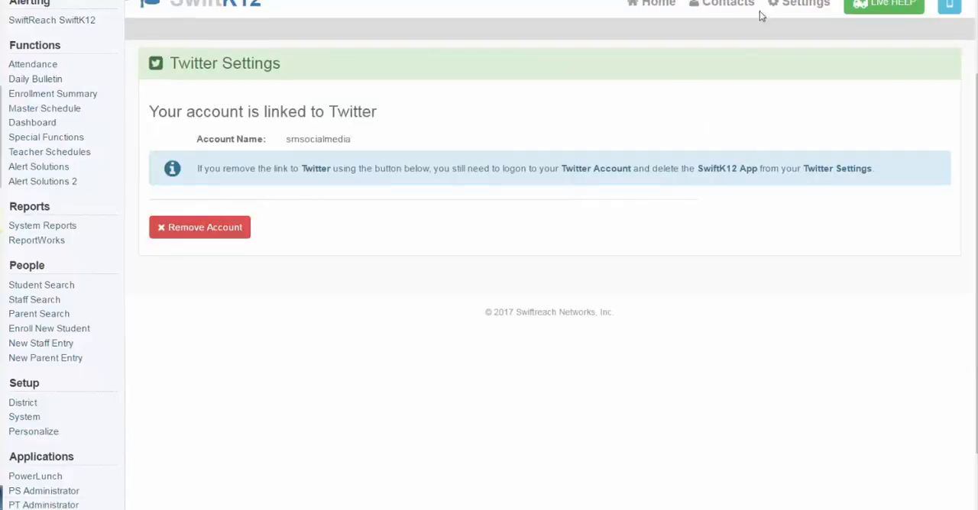
{"action": "left_click", "coordinate": [802, 5]}
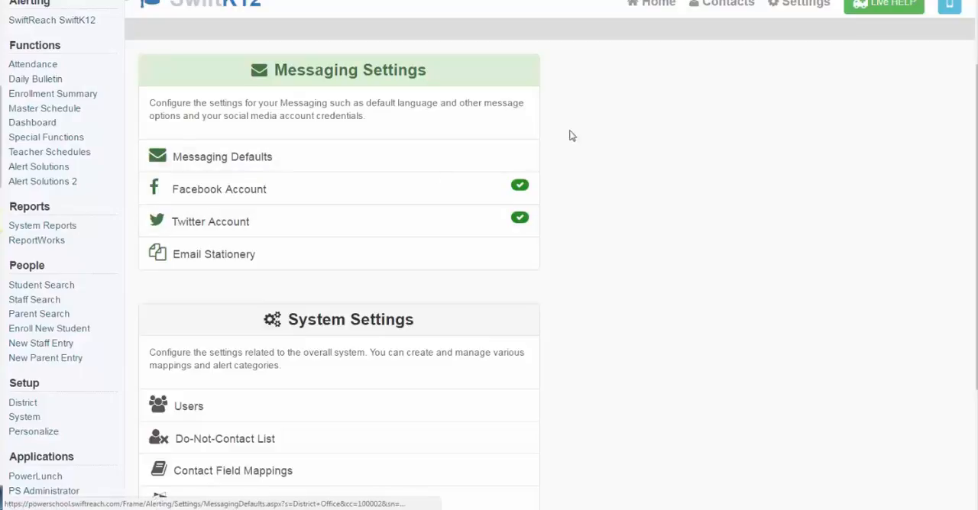
Look at the RSS Feed section on the SwiftK12 home page by expanding and collapsing it
{"action": "left_click", "coordinate": [646, 4]}
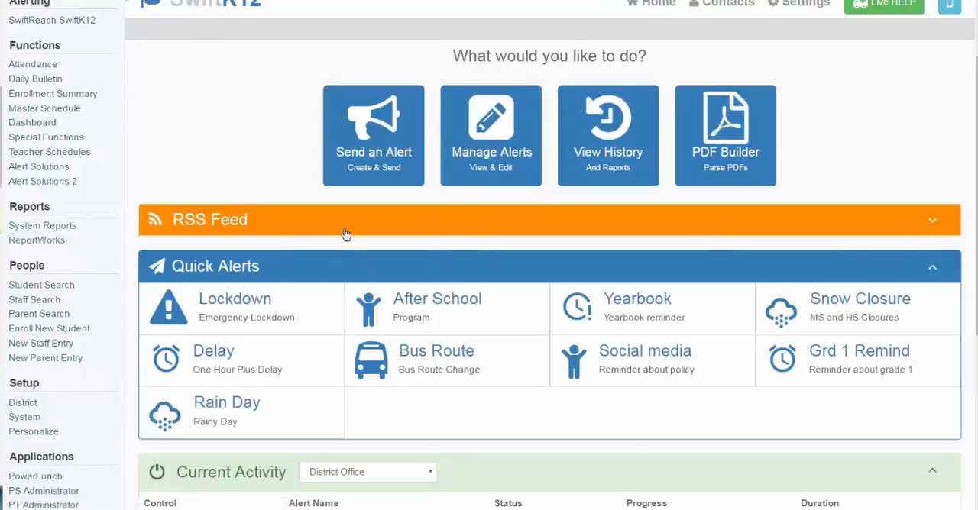
{"action": "left_click", "coordinate": [933, 222]}
{"action": "left_click", "coordinate": [933, 224]}
{"action": "scroll", "coordinate": [933, 224], "scroll_direction": "up", "scroll_amount": 2}
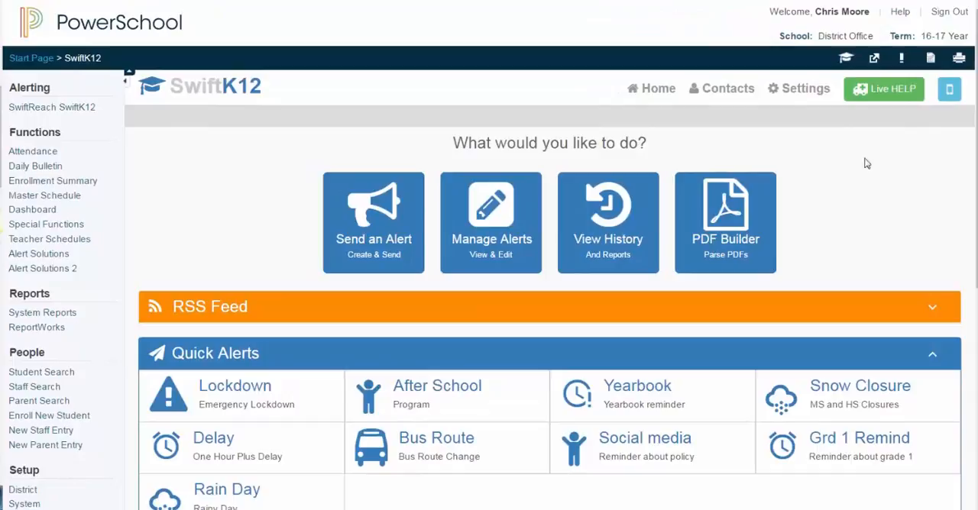
Open the email stationery settings and start a new stationery template, leaving its name and description blank
{"action": "left_click", "coordinate": [803, 92]}
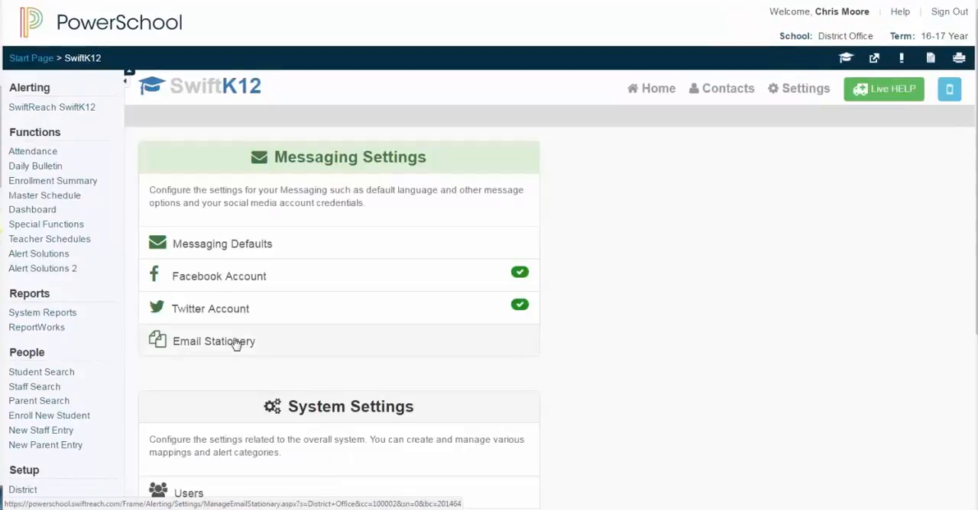
{"action": "left_click", "coordinate": [236, 344]}
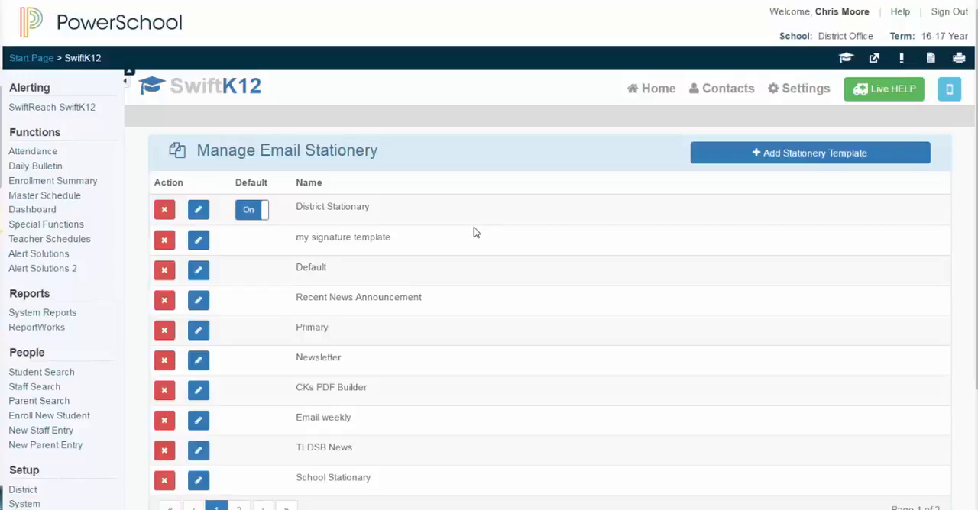
{"action": "left_click", "coordinate": [782, 155]}
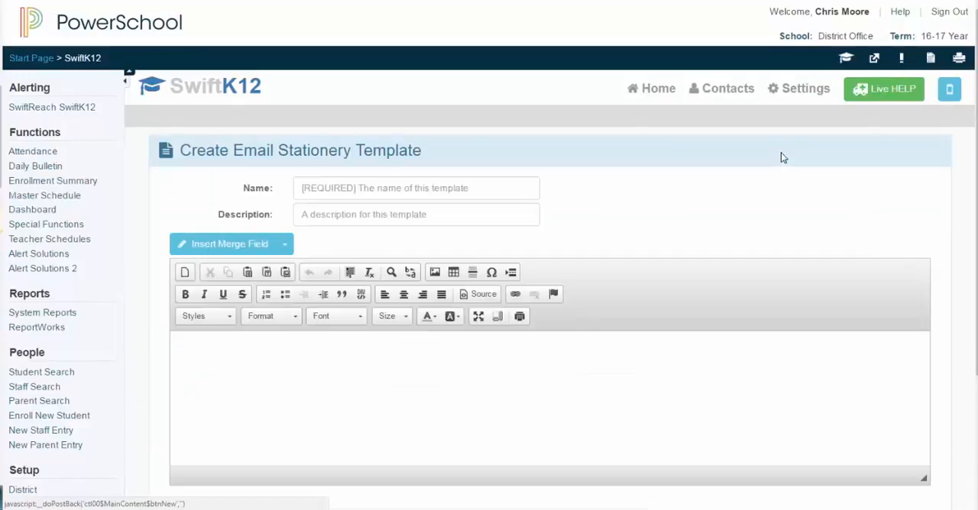
{"action": "left_click", "coordinate": [303, 190]}
{"action": "left_click", "coordinate": [302, 210]}
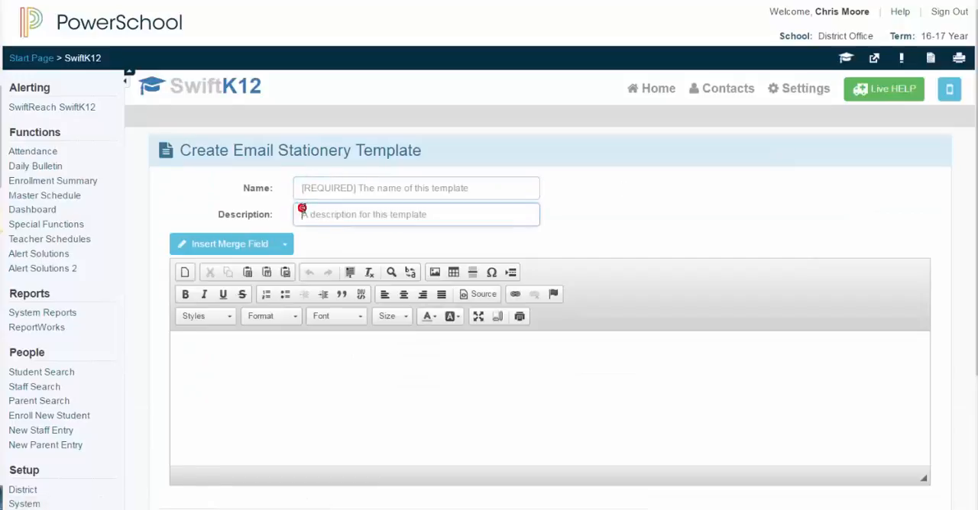
{"action": "left_click", "coordinate": [238, 370]}
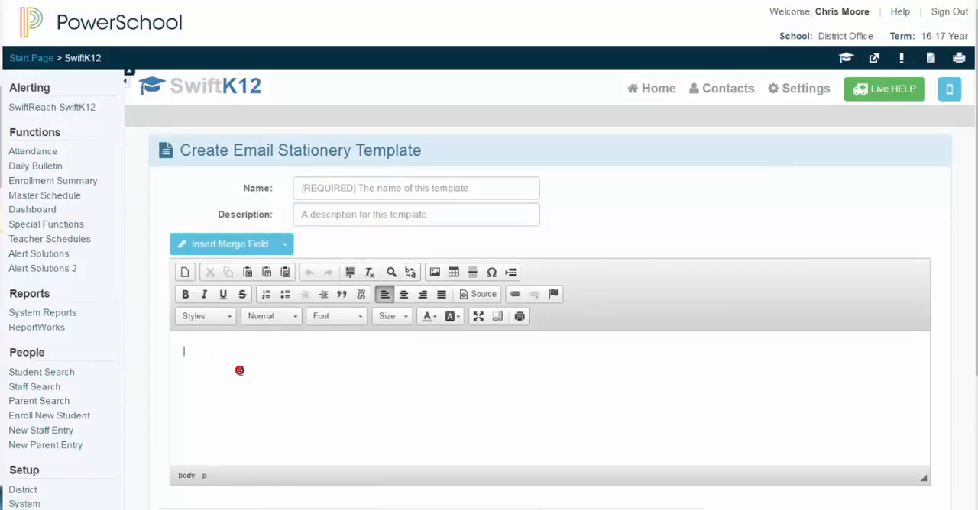
Examine the upload options for inserting an image into the template, and close the image properties without adding one
{"action": "left_click", "coordinate": [434, 273]}
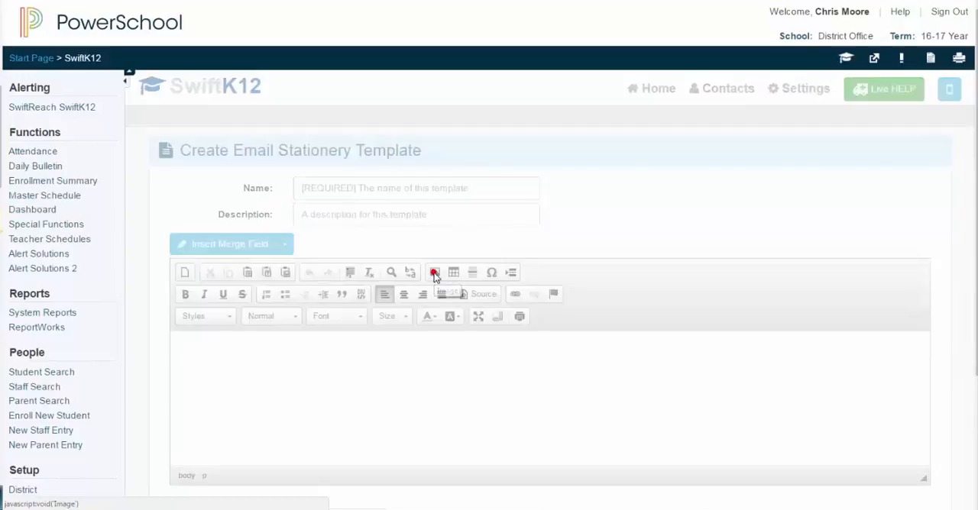
{"action": "left_click", "coordinate": [504, 229]}
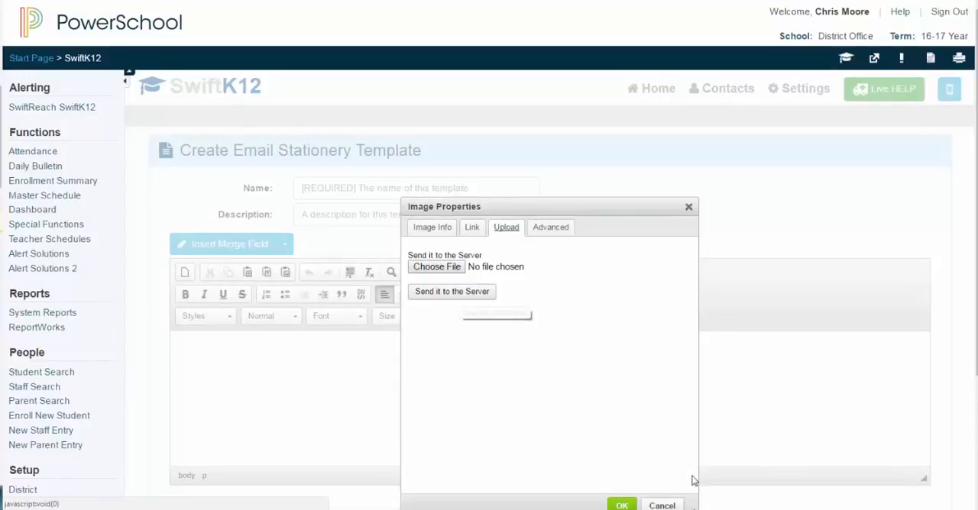
{"action": "left_click", "coordinate": [660, 505]}
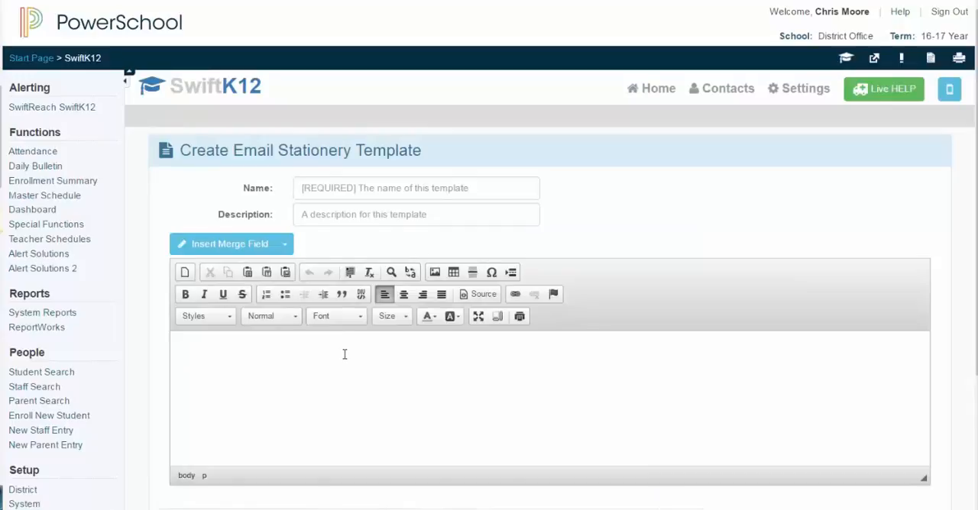
Draft the template body with separate paragraphs reading "Logo", "Place your content here." and "Boilerplate statement"
{"action": "type", "text": "Logo"}
{"action": "key", "text": "Return"}
{"action": "type", "text": "Place "}
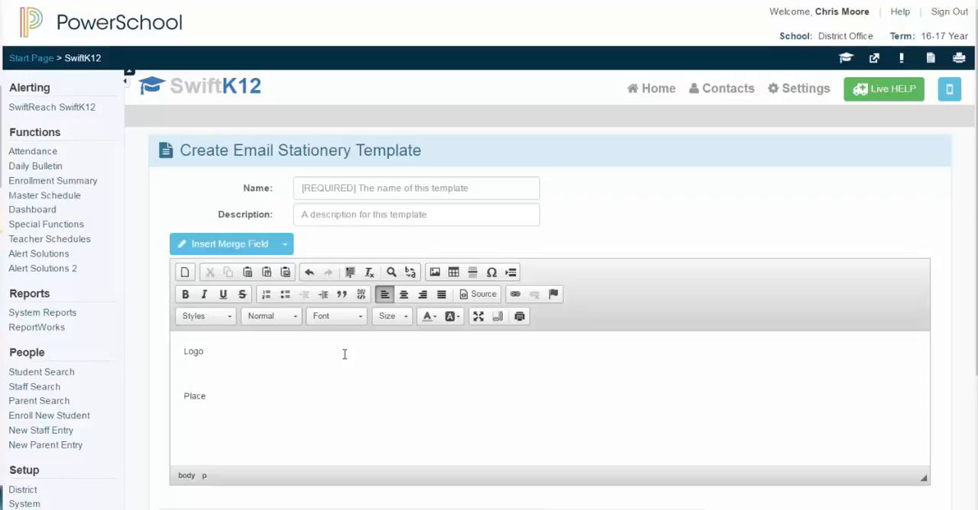
{"action": "type", "text": "your content here."}
{"action": "key", "text": "Return"}
{"action": "type", "text": "Boil"}
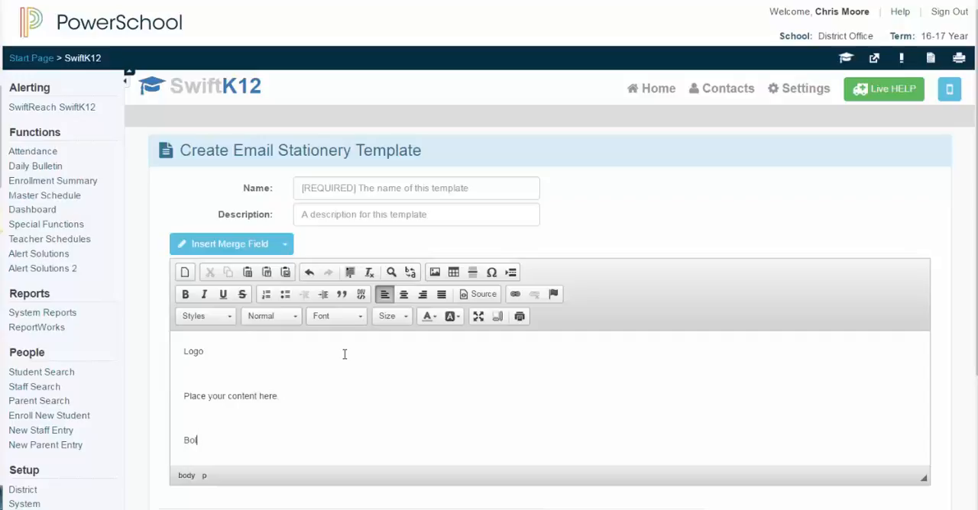
{"action": "type", "text": "erplate statement"}
Review the merge fields available for the stationery template, and discard the unsaved template
{"action": "scroll", "coordinate": [344, 354], "scroll_direction": "down", "scroll_amount": 1}
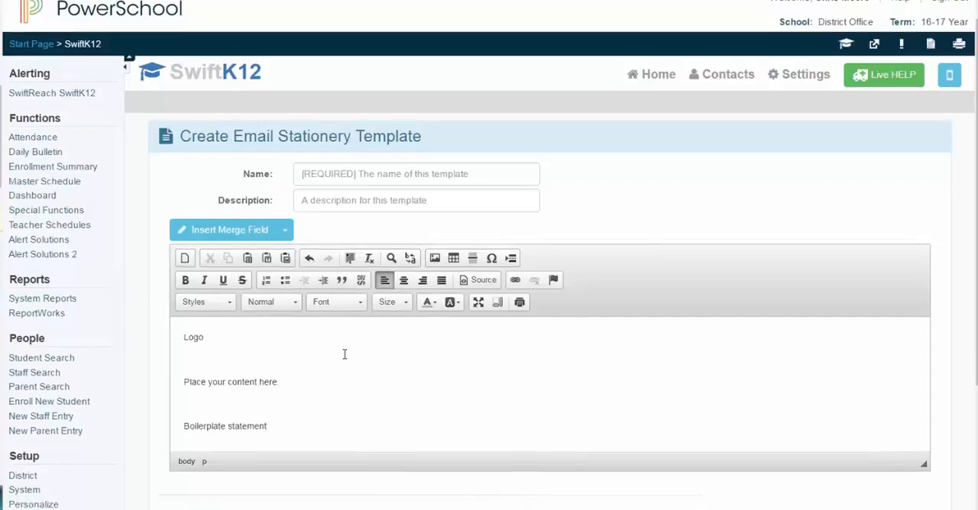
{"action": "left_click", "coordinate": [283, 184]}
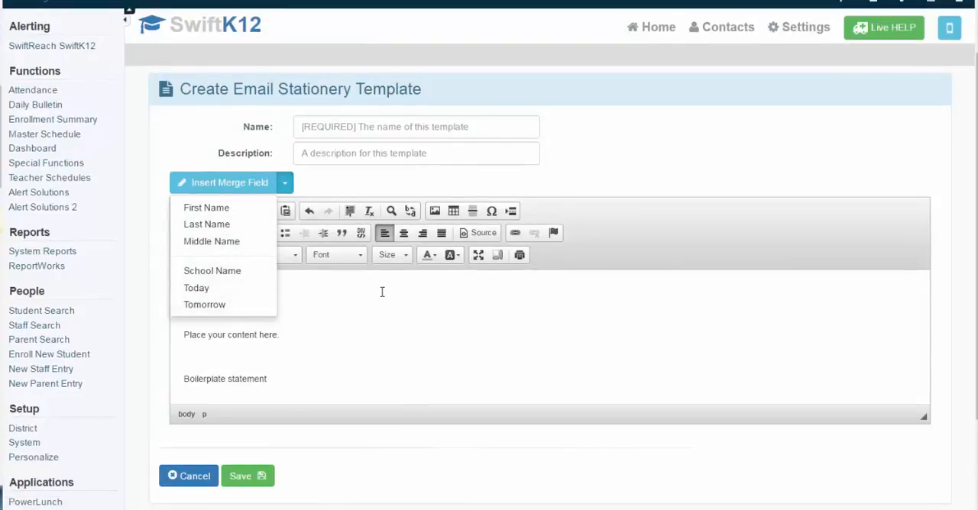
{"action": "left_click", "coordinate": [393, 185]}
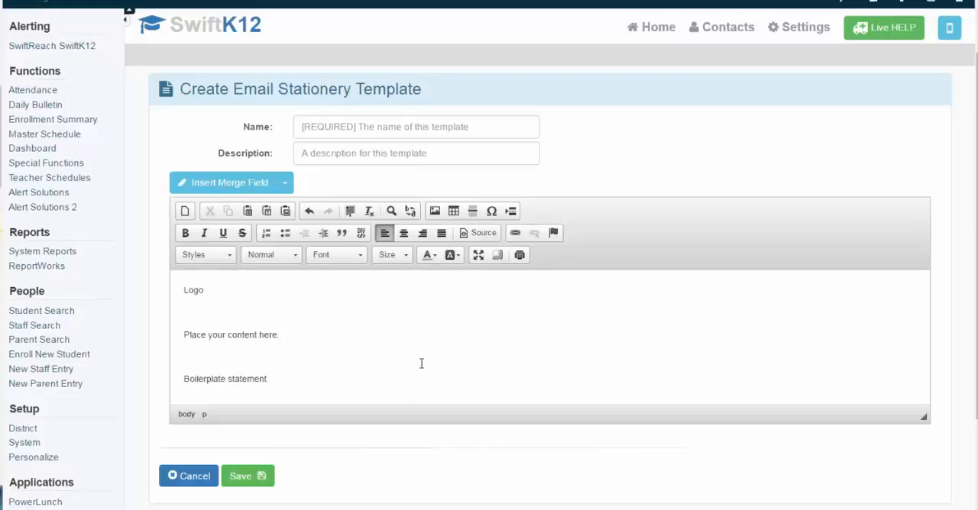
{"action": "left_click", "coordinate": [192, 477]}
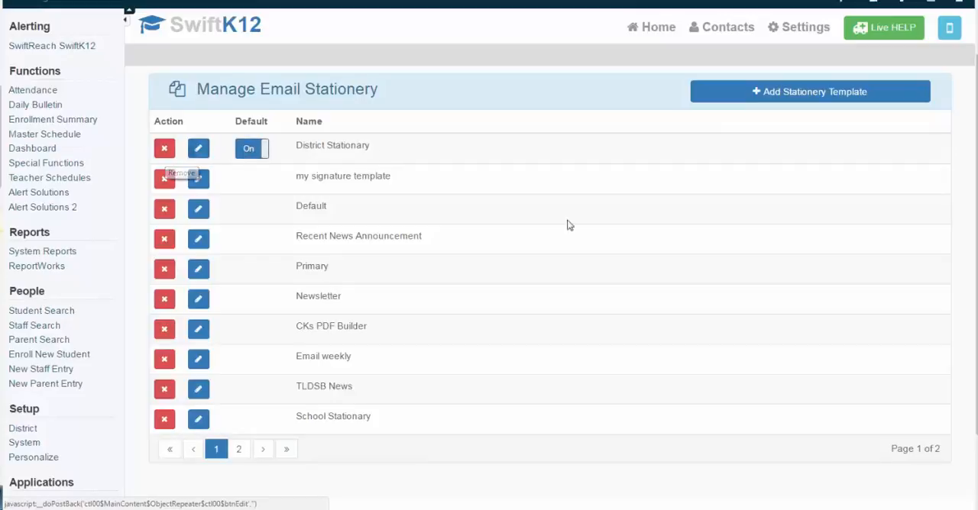
Leave the email stationery list and open the account users list from the system settings
{"action": "scroll", "coordinate": [572, 248], "scroll_direction": "up", "scroll_amount": 1}
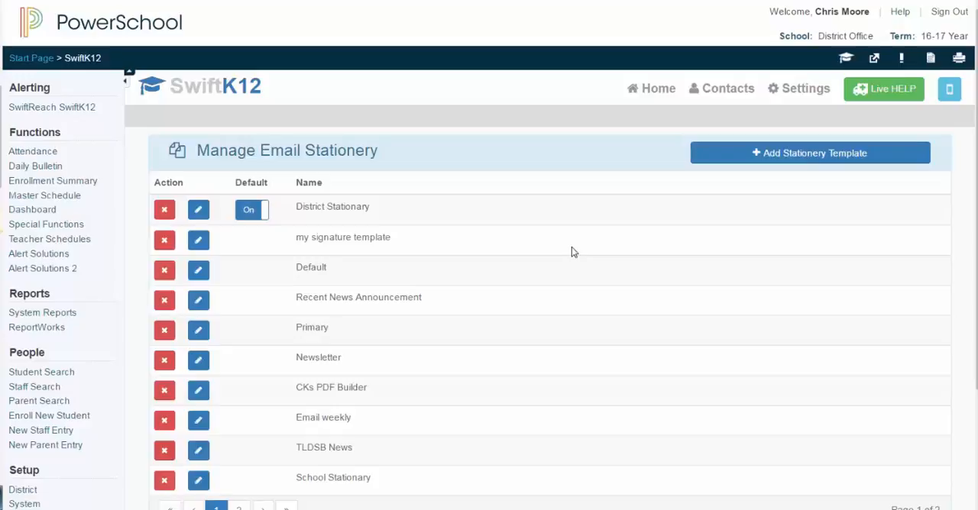
{"action": "left_click", "coordinate": [806, 92]}
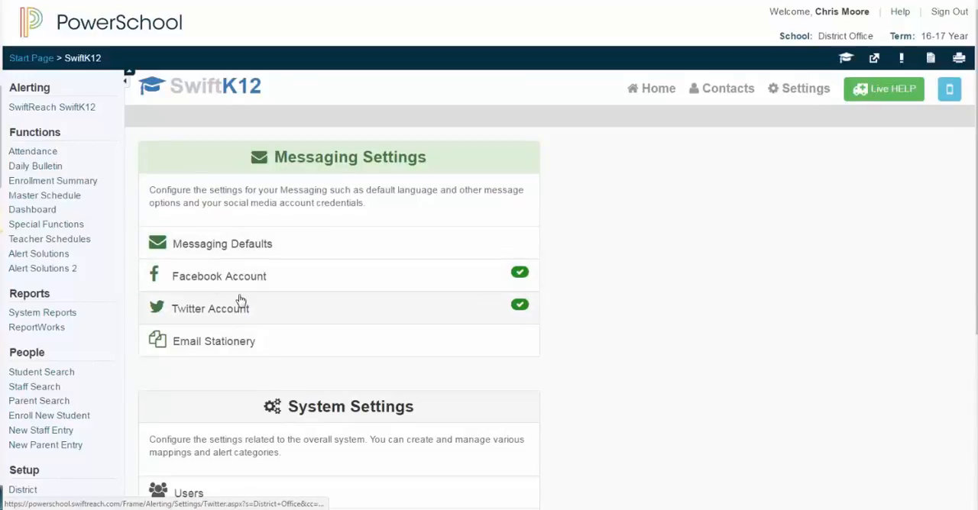
{"action": "scroll", "coordinate": [247, 344], "scroll_direction": "down", "scroll_amount": 3}
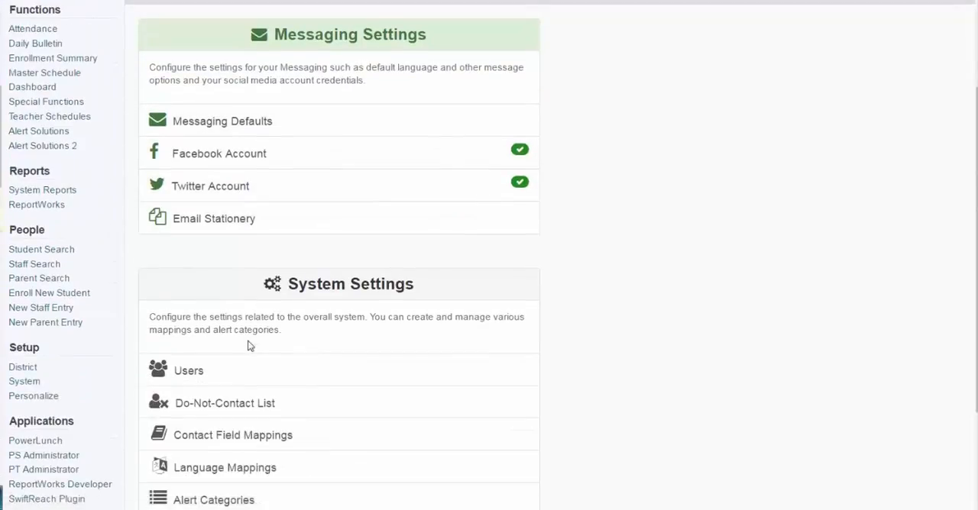
{"action": "scroll", "coordinate": [249, 344], "scroll_direction": "down", "scroll_amount": 1}
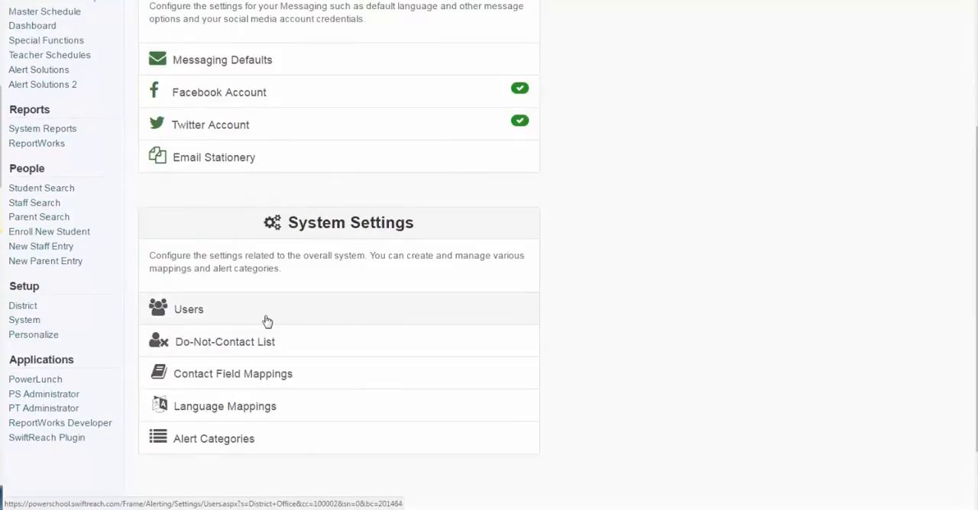
{"action": "left_click", "coordinate": [205, 310]}
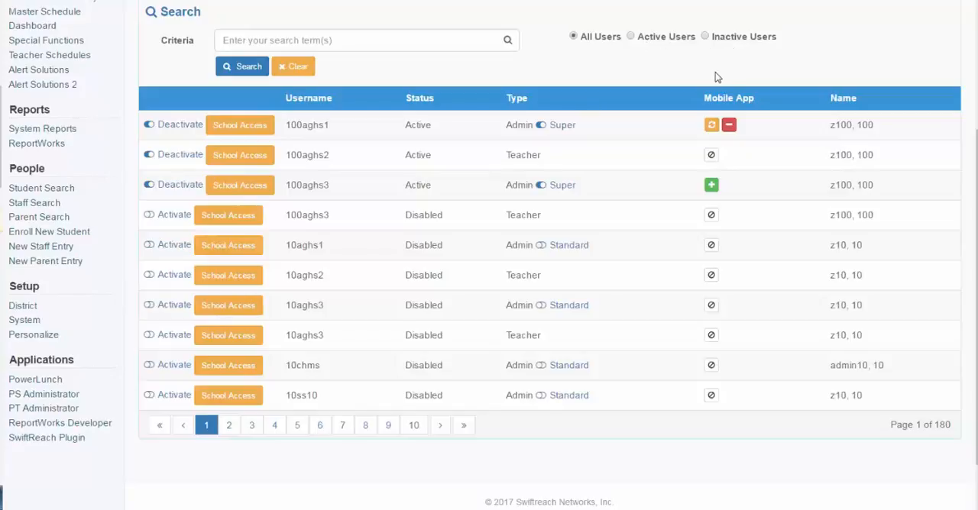
Activate the first disabled teacher account in the users list, and deactivate it again
{"action": "scroll", "coordinate": [717, 79], "scroll_direction": "up", "scroll_amount": 3}
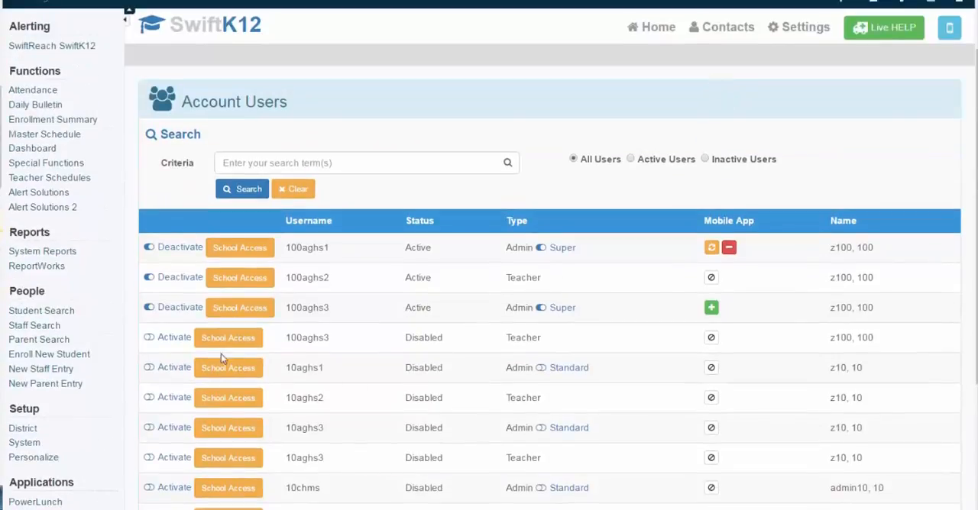
{"action": "left_click", "coordinate": [181, 338]}
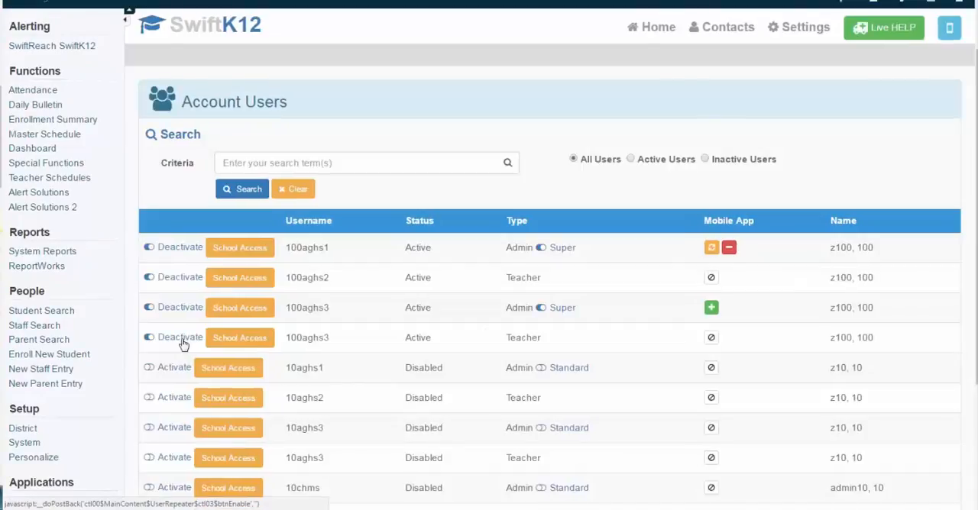
{"action": "left_click", "coordinate": [180, 338]}
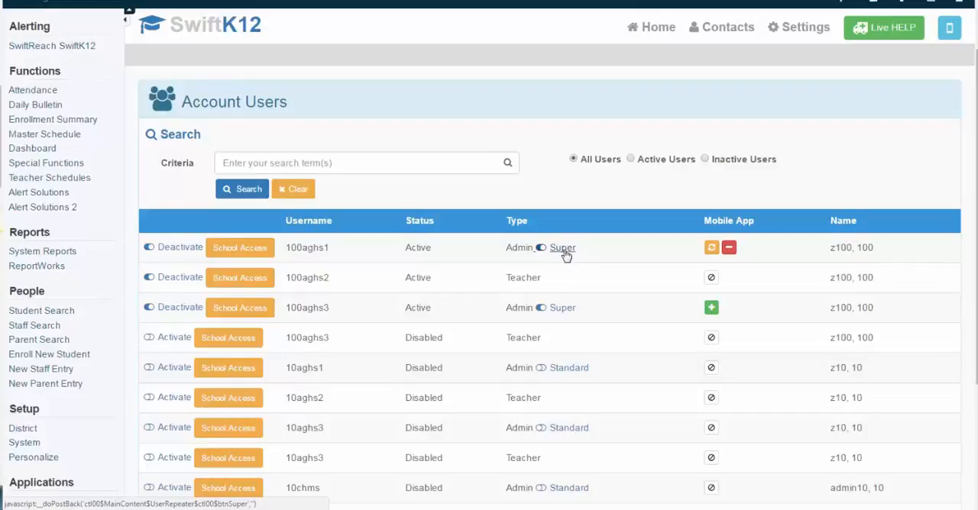
Examine the customer code and mobile phone field for enabling mobile app access on the third user, and cancel without enabling it
{"action": "left_click", "coordinate": [711, 310]}
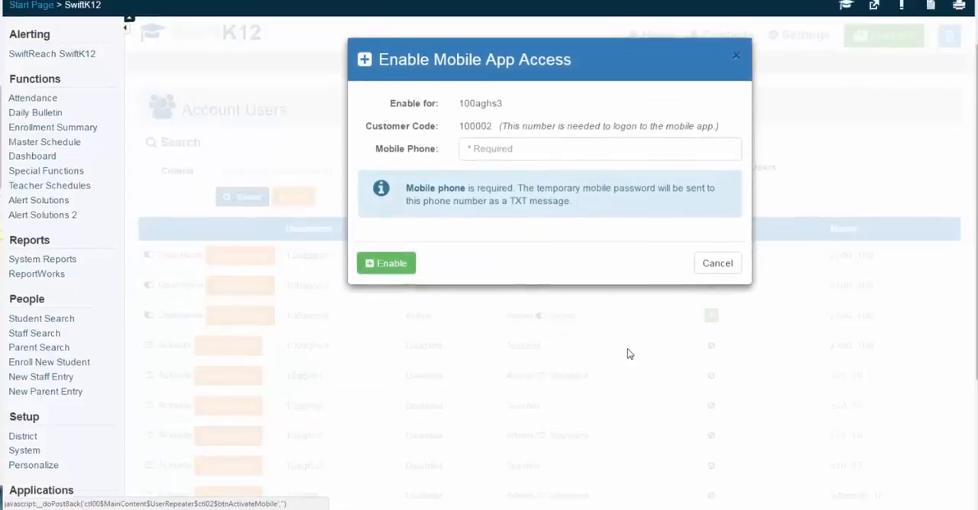
{"action": "scroll", "coordinate": [629, 354], "scroll_direction": "up", "scroll_amount": 1}
{"action": "left_click_drag", "start_coordinate": [458, 179], "coordinate": [500, 179]}
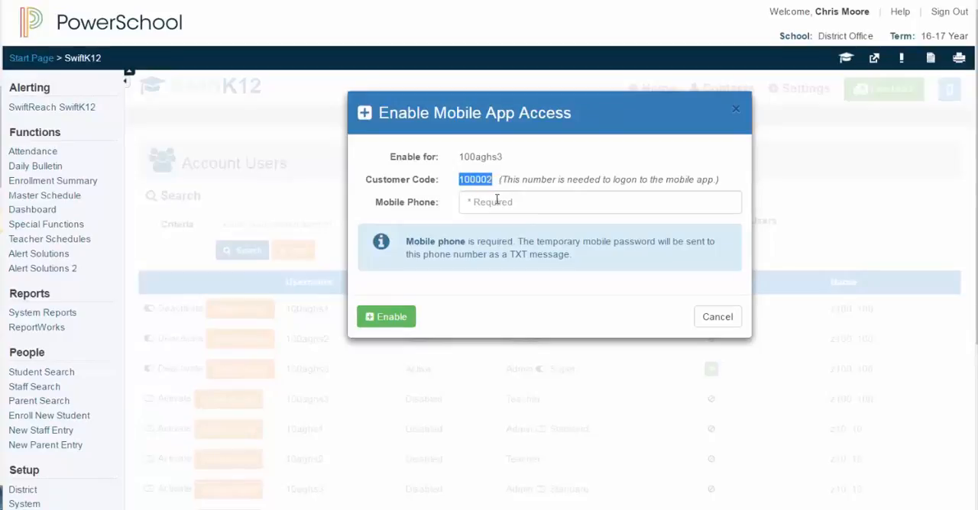
{"action": "left_click", "coordinate": [494, 201]}
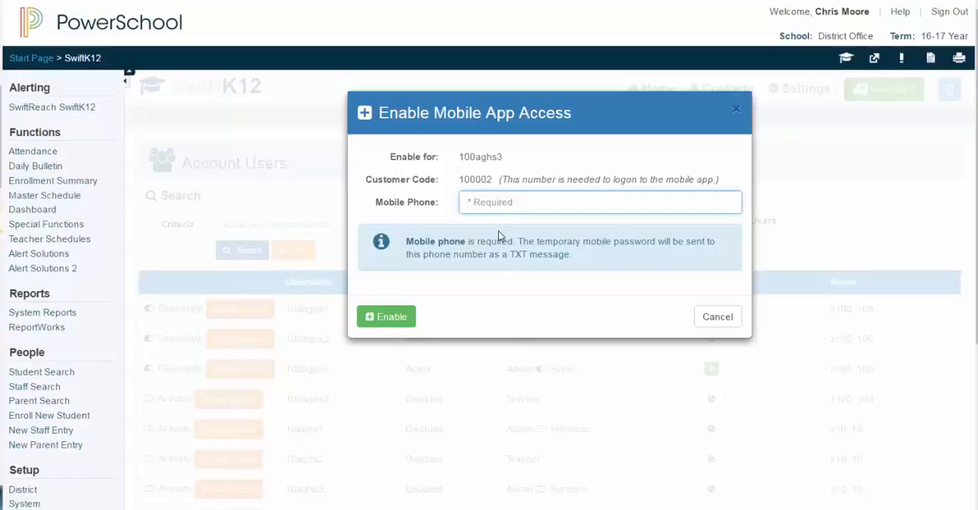
{"action": "left_click", "coordinate": [722, 318]}
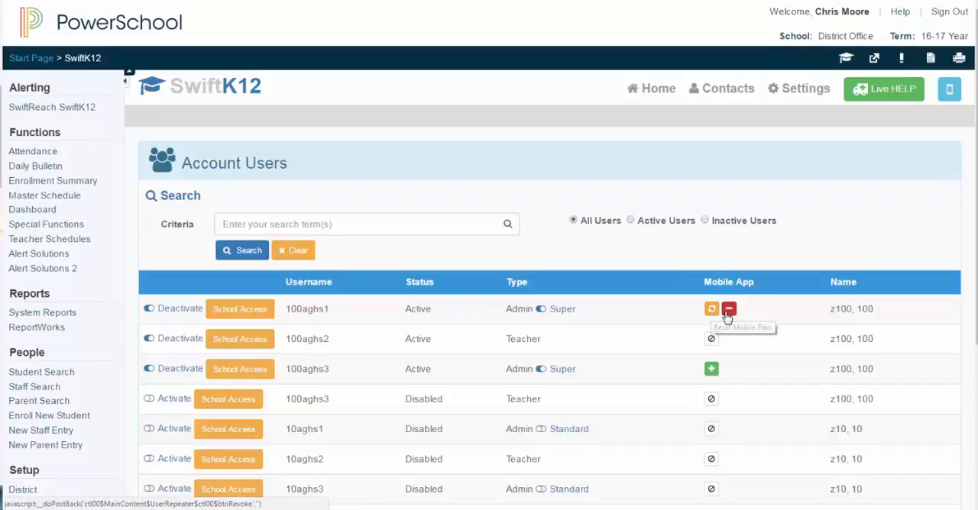
Filter the account users to active ones only, and check the account types listed
{"action": "scroll", "coordinate": [650, 315], "scroll_direction": "down", "scroll_amount": 2}
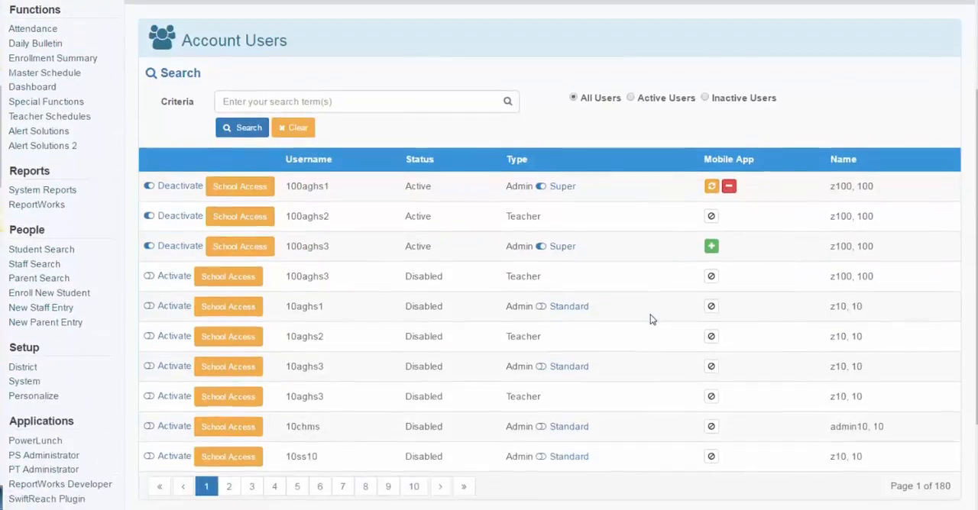
{"action": "left_click", "coordinate": [630, 98]}
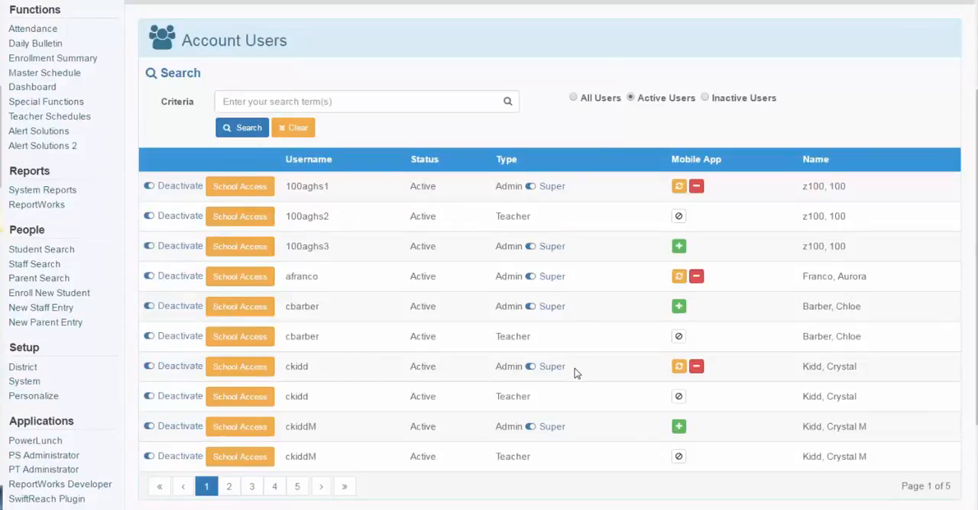
{"action": "left_click_drag", "start_coordinate": [495, 337], "coordinate": [533, 337]}
{"action": "scroll", "coordinate": [535, 339], "scroll_direction": "up", "scroll_amount": 2}
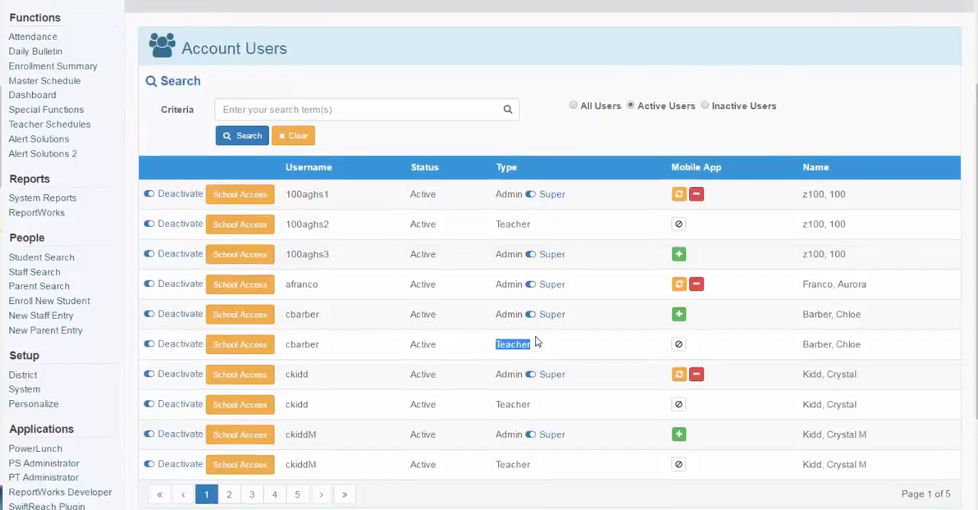
Return to the settings overview and open the Do-Not-Contact List
{"action": "left_click", "coordinate": [783, 87]}
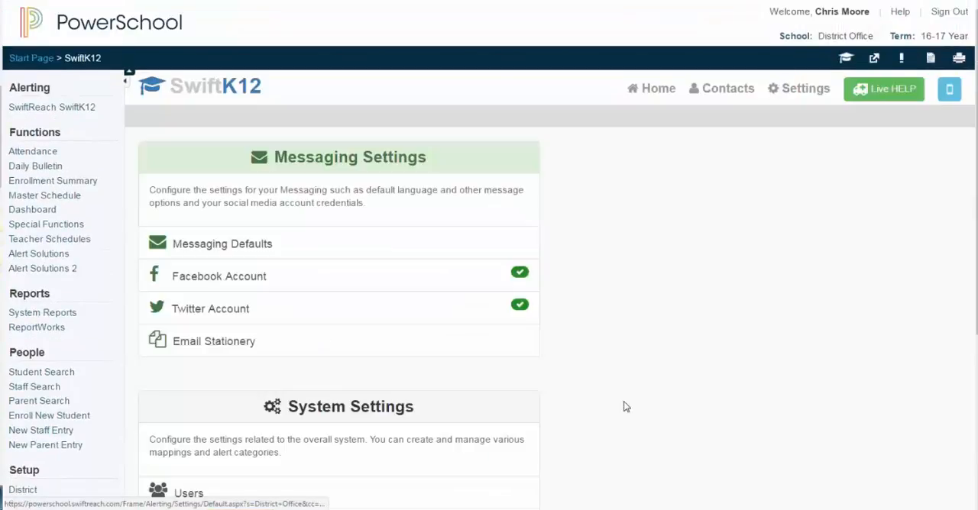
{"action": "scroll", "coordinate": [624, 403], "scroll_direction": "down", "scroll_amount": 5}
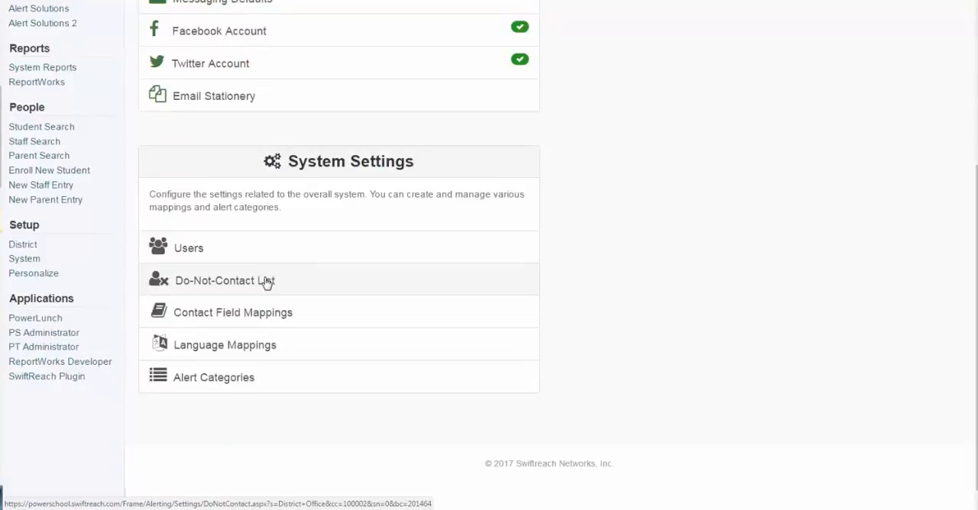
{"action": "left_click", "coordinate": [266, 281]}
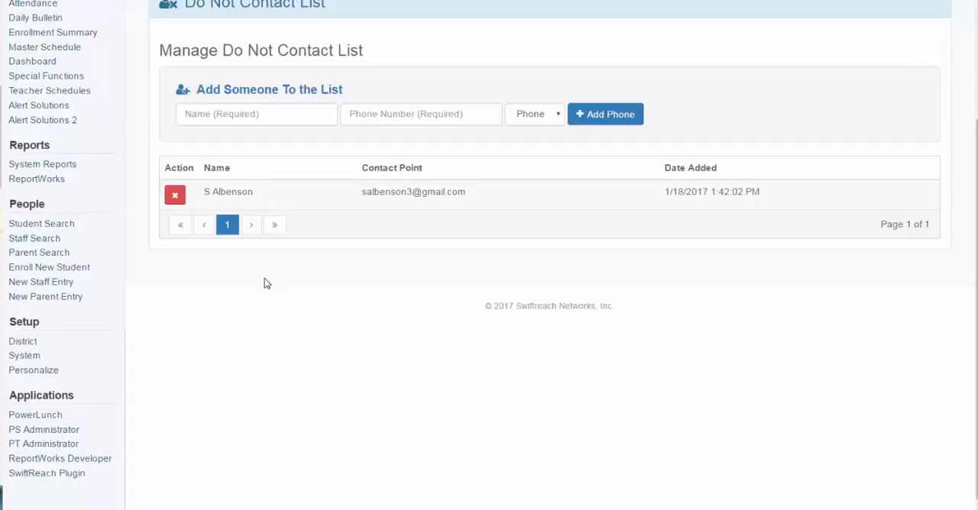
Check the name and phone number fields for a new do-not-contact entry, and set its contact type to Email
{"action": "left_click", "coordinate": [309, 122]}
{"action": "left_click", "coordinate": [412, 113]}
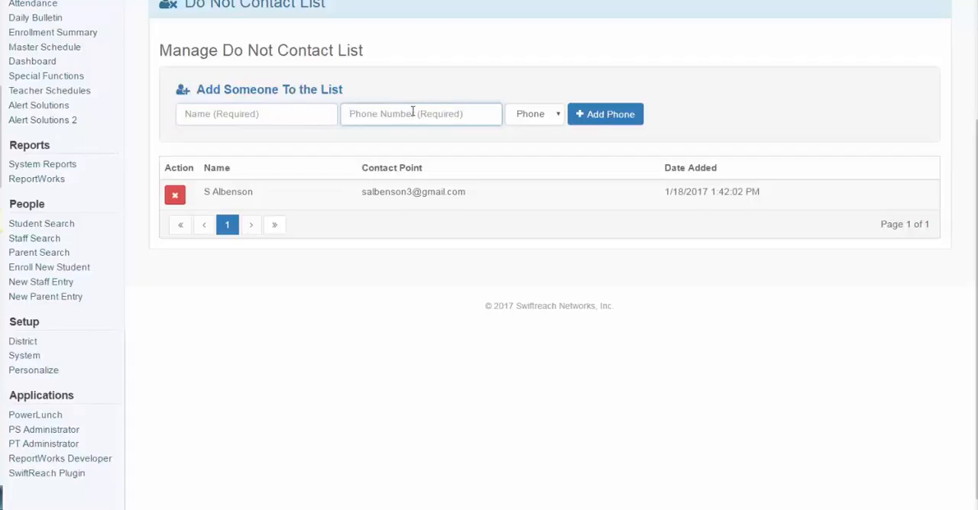
{"action": "left_click", "coordinate": [510, 114]}
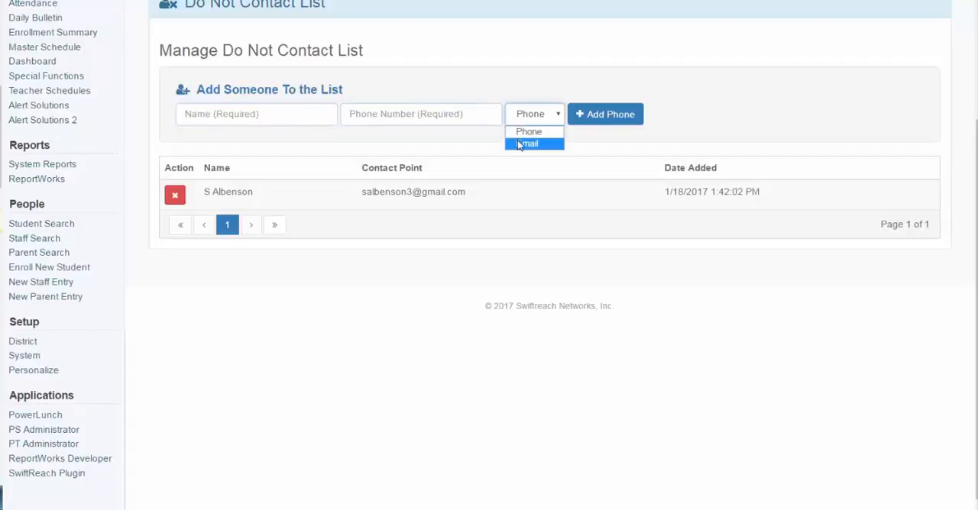
{"action": "left_click", "coordinate": [518, 143]}
{"action": "left_click", "coordinate": [481, 91]}
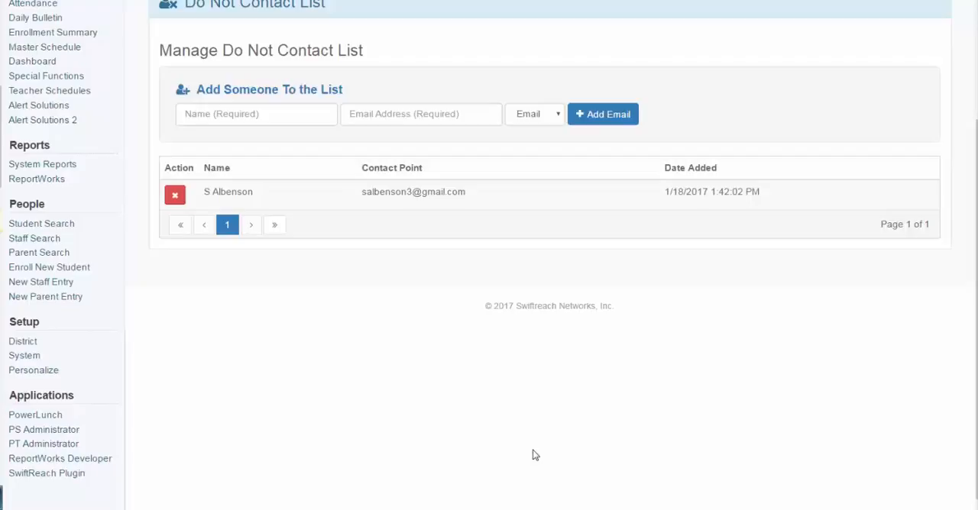
Search the students under the letter F and open the first listed student's record to view its SwiftK12 Alerting pages
{"action": "scroll", "coordinate": [534, 455], "scroll_direction": "up", "scroll_amount": 2}
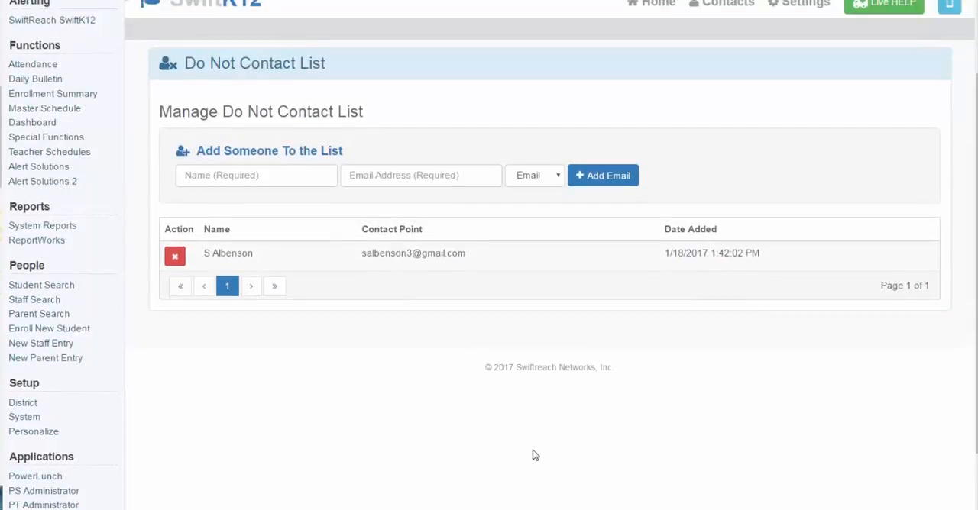
{"action": "left_click", "coordinate": [71, 287]}
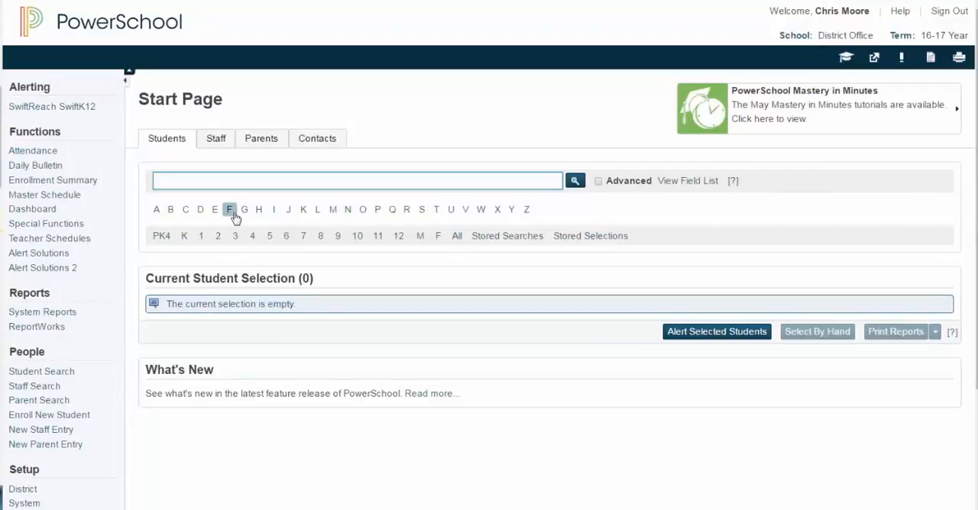
{"action": "left_click", "coordinate": [231, 213]}
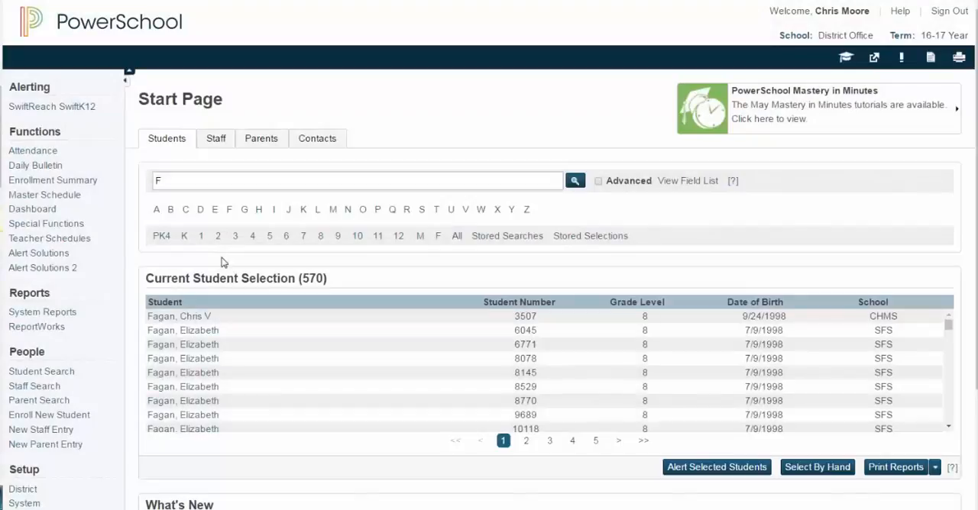
{"action": "left_click", "coordinate": [184, 318]}
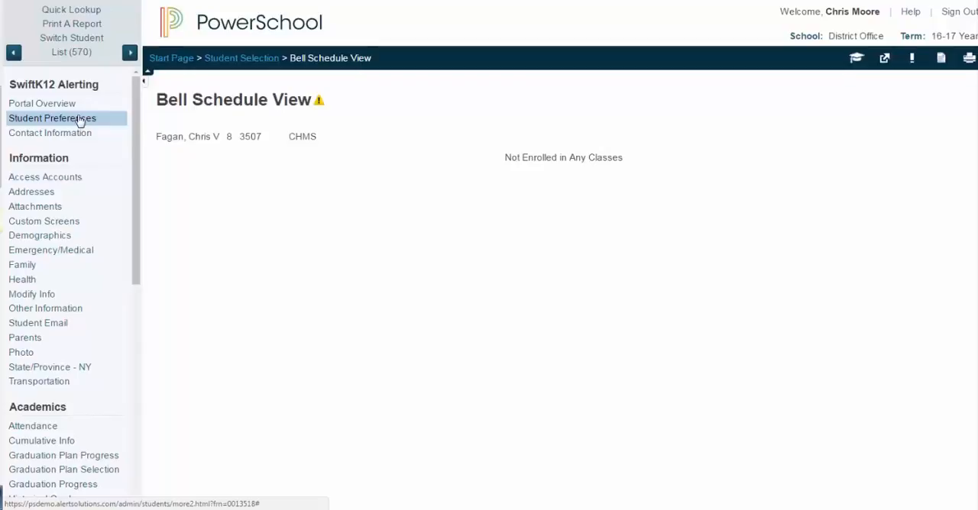
Search the staff under the letter D and open a staff member's record to locate the SwiftK12 Staff Preferences
{"action": "left_click", "coordinate": [170, 59]}
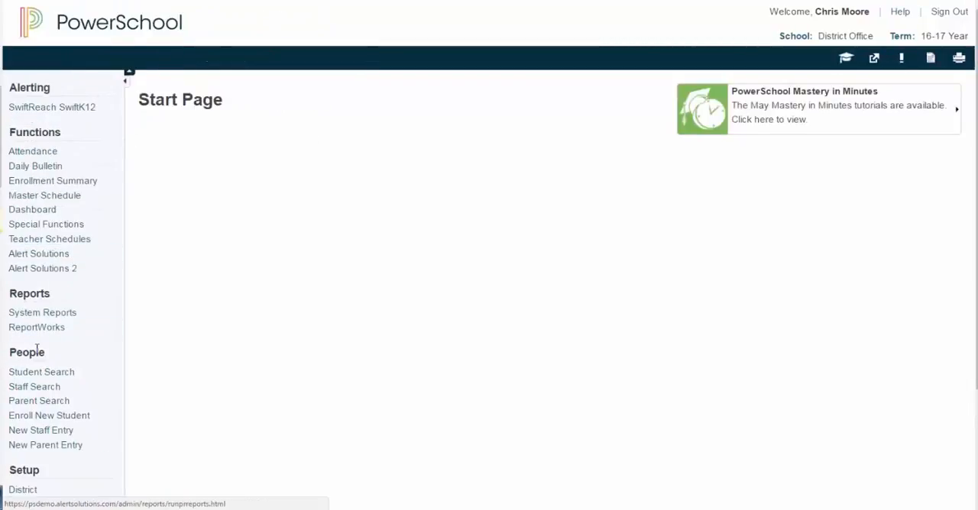
{"action": "left_click", "coordinate": [32, 389]}
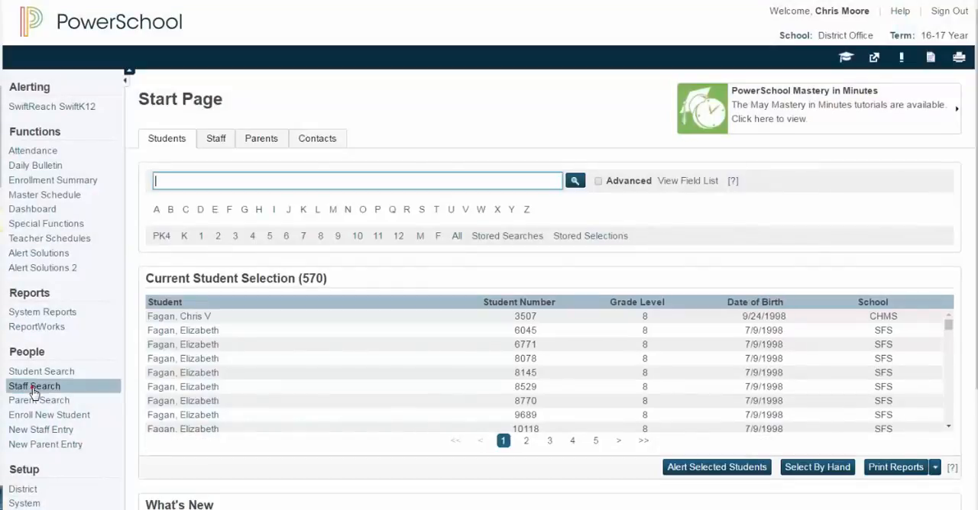
{"action": "left_click", "coordinate": [211, 209]}
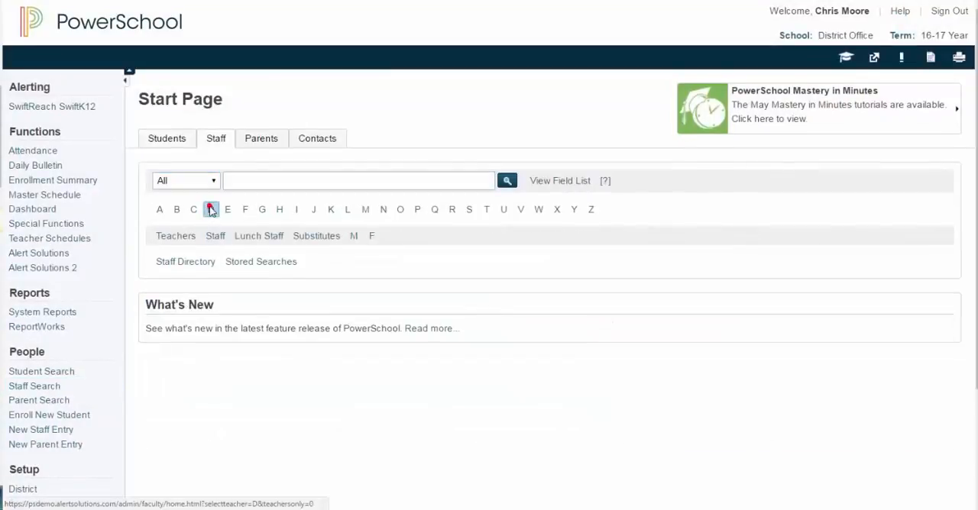
{"action": "left_click", "coordinate": [213, 239]}
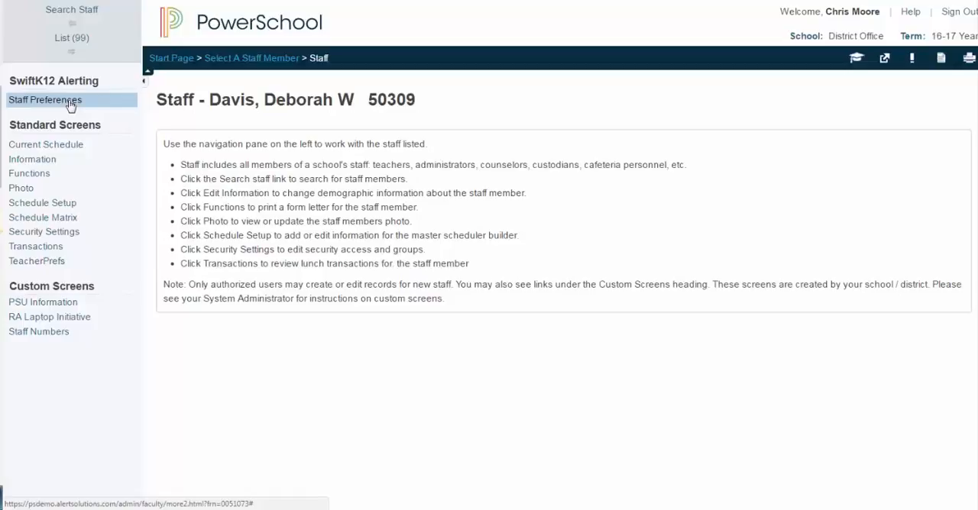
Return to the SwiftK12 settings and open the Alert Categories
{"action": "left_click", "coordinate": [166, 61]}
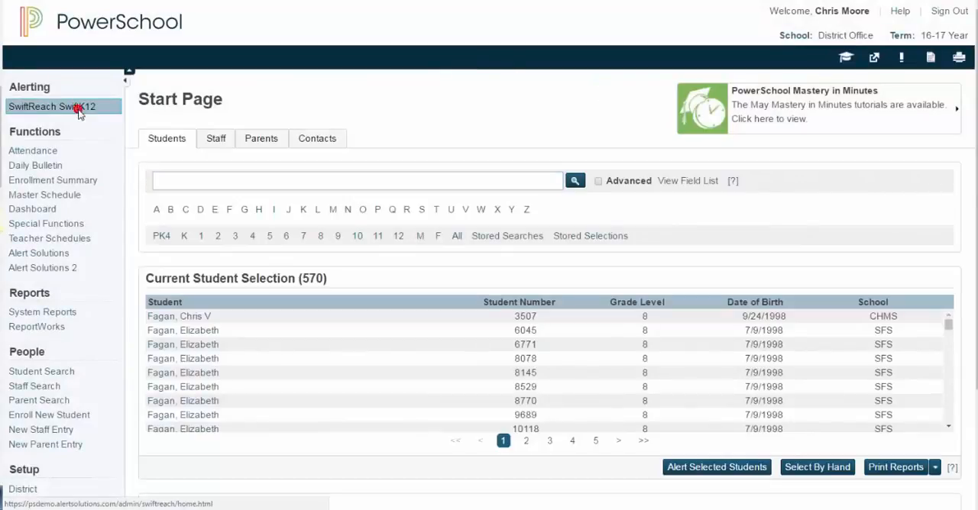
{"action": "left_click", "coordinate": [80, 109]}
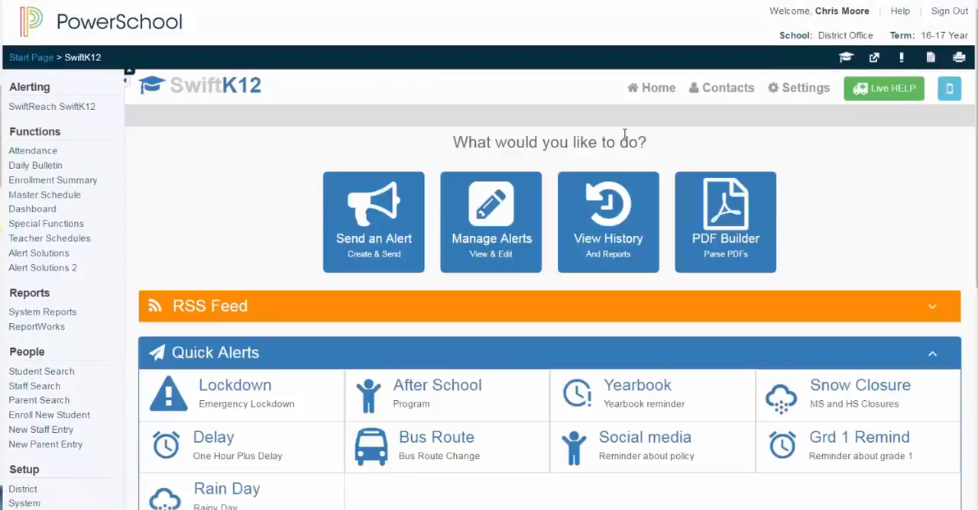
{"action": "left_click", "coordinate": [807, 90]}
{"action": "scroll", "coordinate": [727, 291], "scroll_direction": "down", "scroll_amount": 4}
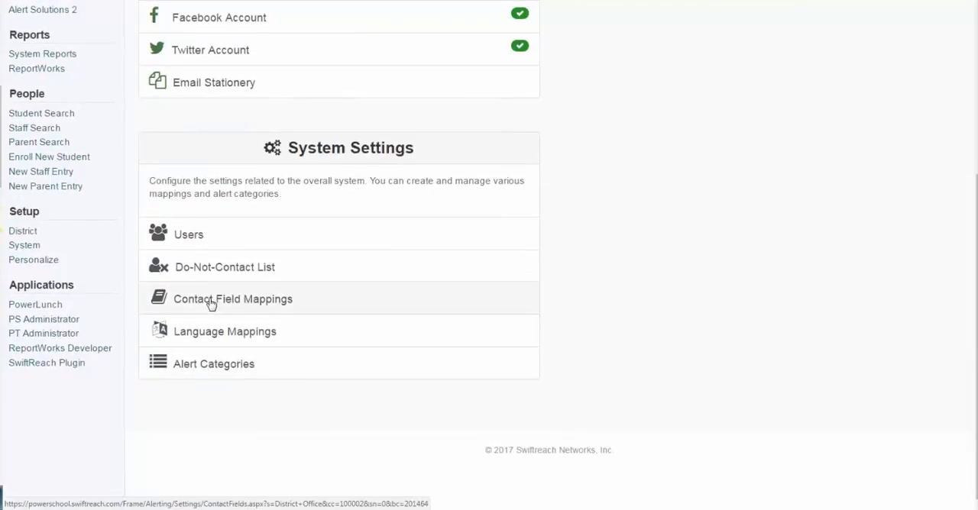
{"action": "left_click", "coordinate": [198, 372]}
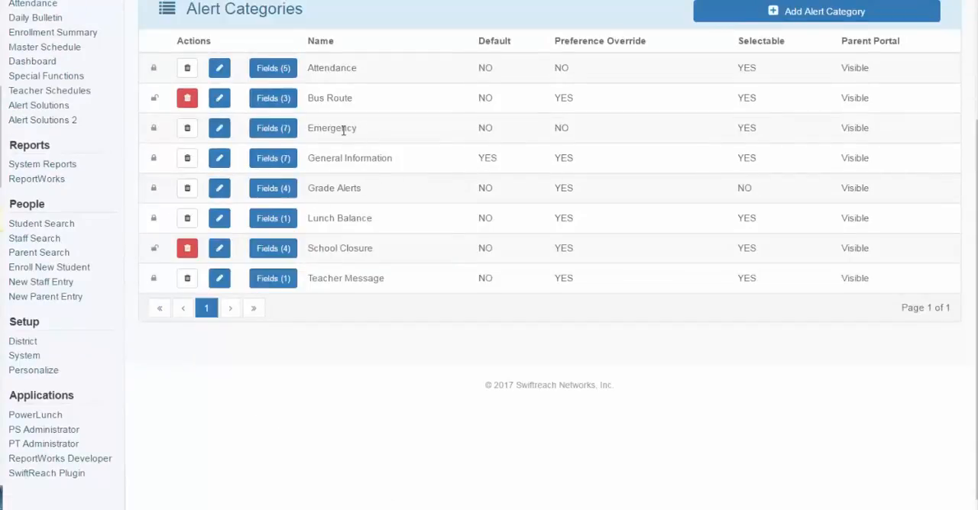
Examine the contact fields assigned to the Attendance category, including Emergency 1, and cancel without saving
{"action": "left_click", "coordinate": [269, 73]}
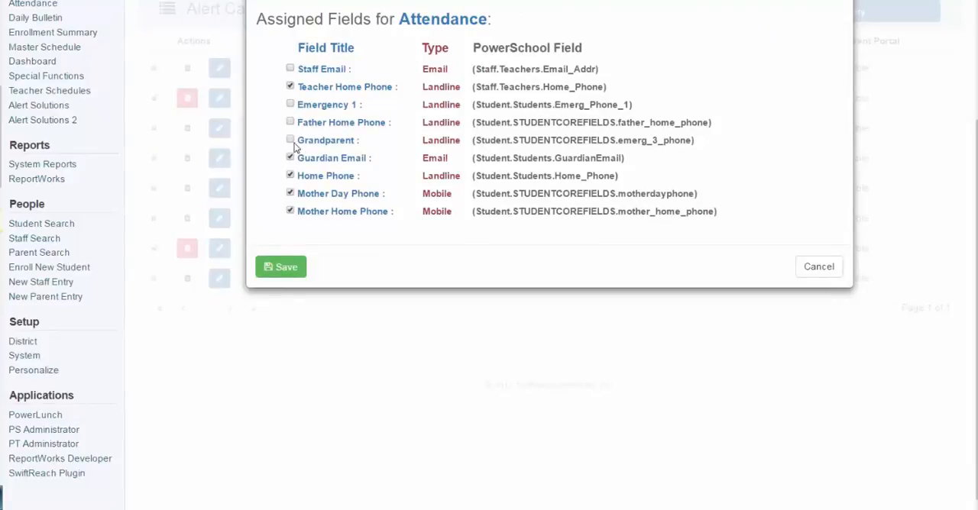
{"action": "left_click", "coordinate": [283, 98]}
{"action": "left_click", "coordinate": [290, 105]}
{"action": "left_click", "coordinate": [818, 267]}
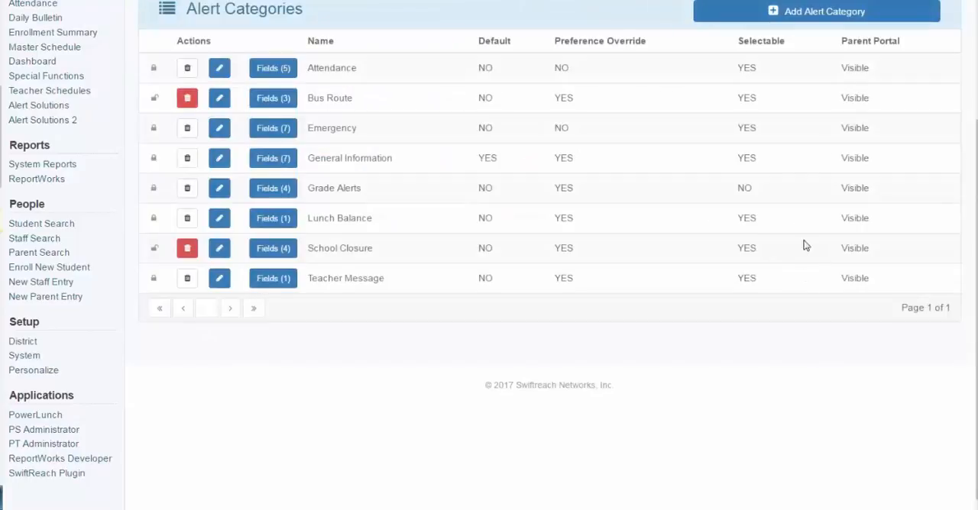
Try the preference override, category selector visibility and parent portal options for a new alert category, and cancel it
{"action": "left_click", "coordinate": [811, 15]}
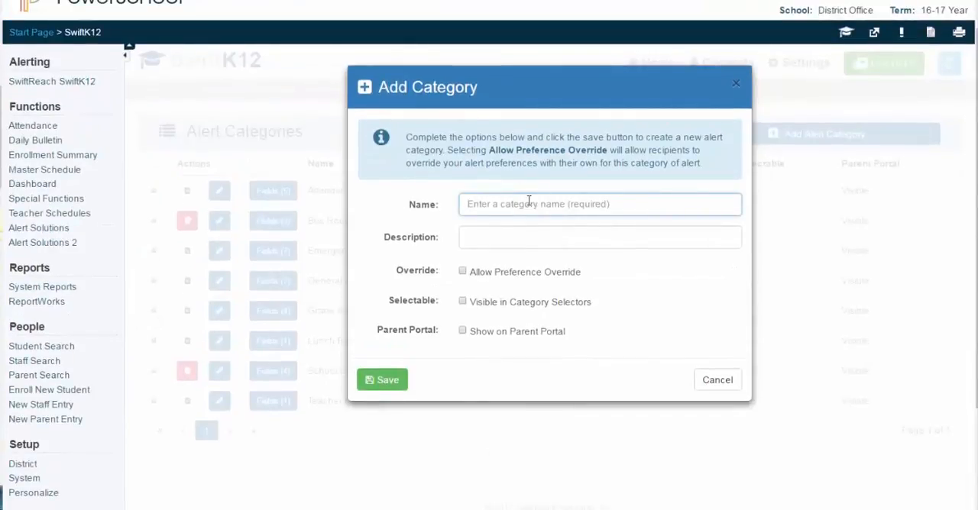
{"action": "left_click", "coordinate": [494, 229]}
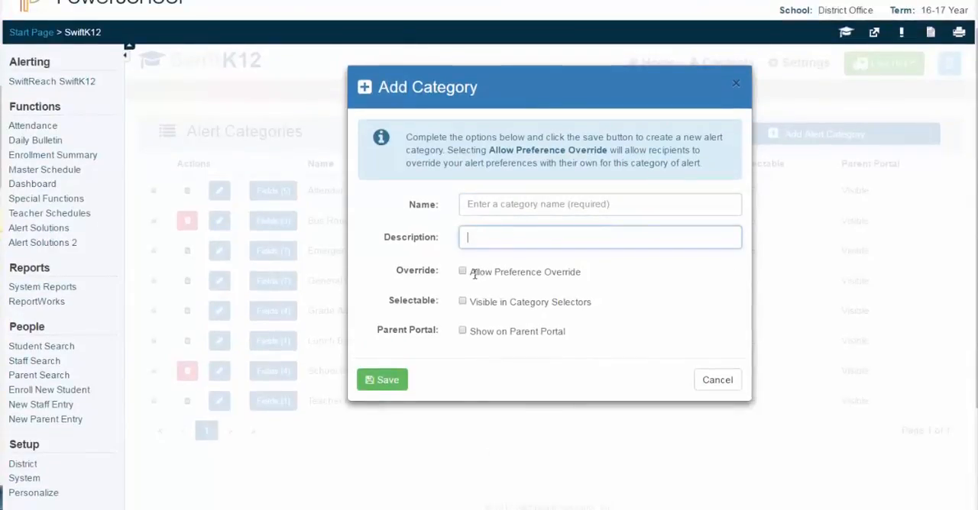
{"action": "left_click_drag", "start_coordinate": [470, 272], "coordinate": [601, 271]}
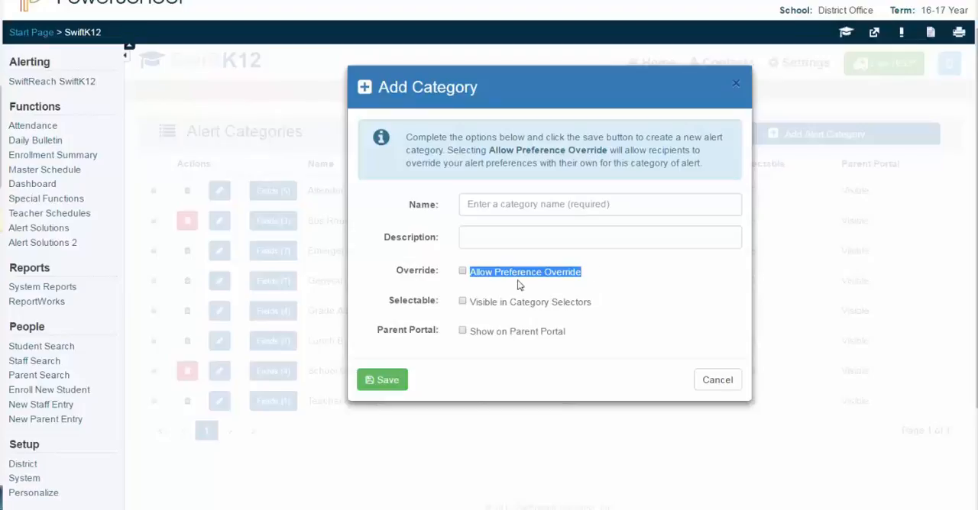
{"action": "left_click", "coordinate": [462, 271]}
{"action": "left_click", "coordinate": [463, 301]}
{"action": "left_click_drag", "start_coordinate": [469, 330], "coordinate": [575, 333]}
{"action": "left_click", "coordinate": [462, 330]}
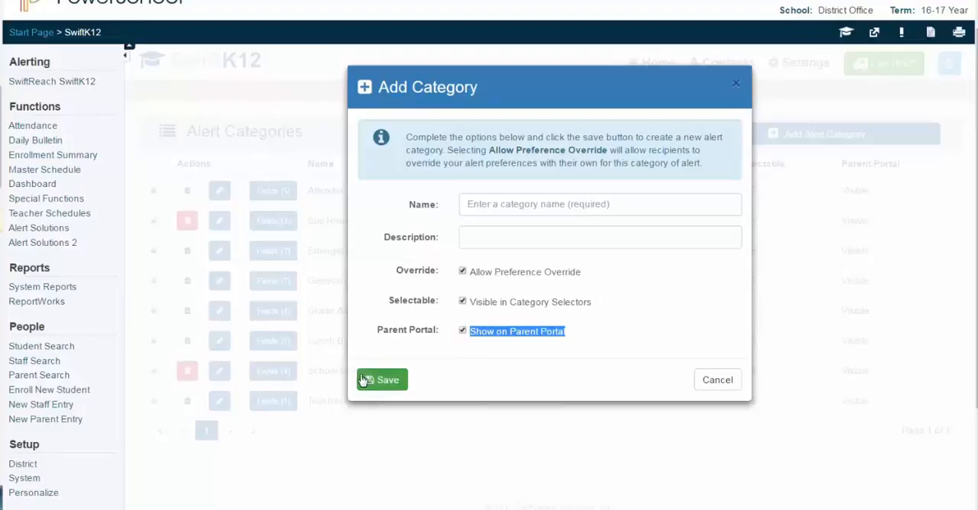
{"action": "left_click", "coordinate": [712, 386]}
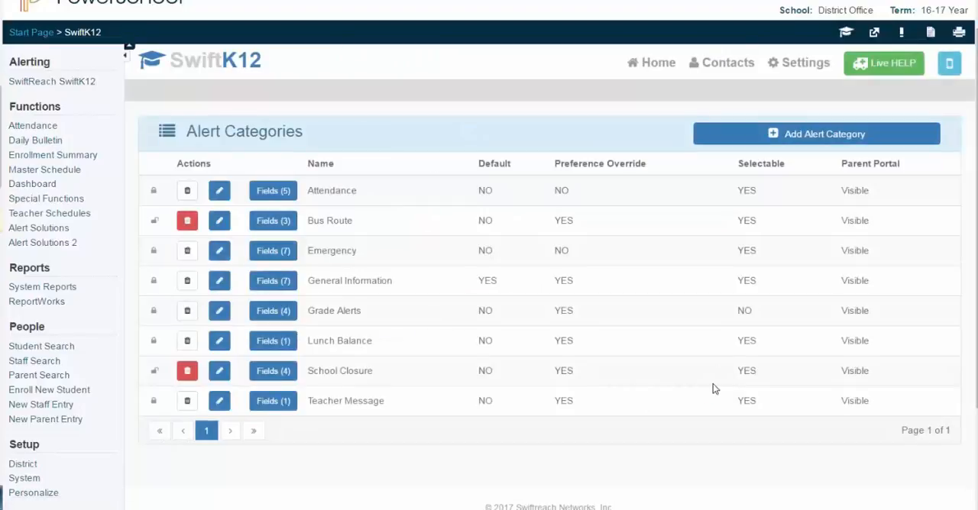
Check the School Closure category's editing options without saving, and open the Contact Field Mappings from the settings
{"action": "left_click", "coordinate": [219, 372]}
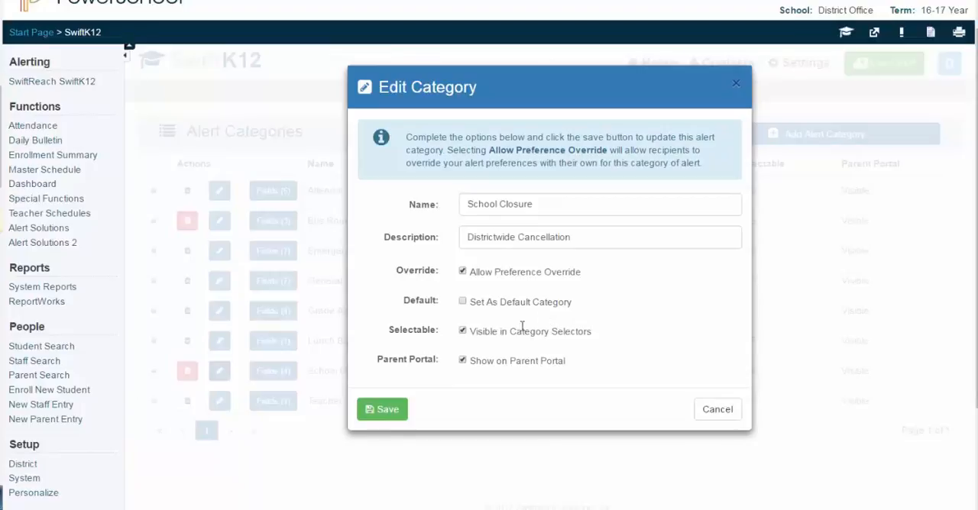
{"action": "left_click", "coordinate": [715, 411]}
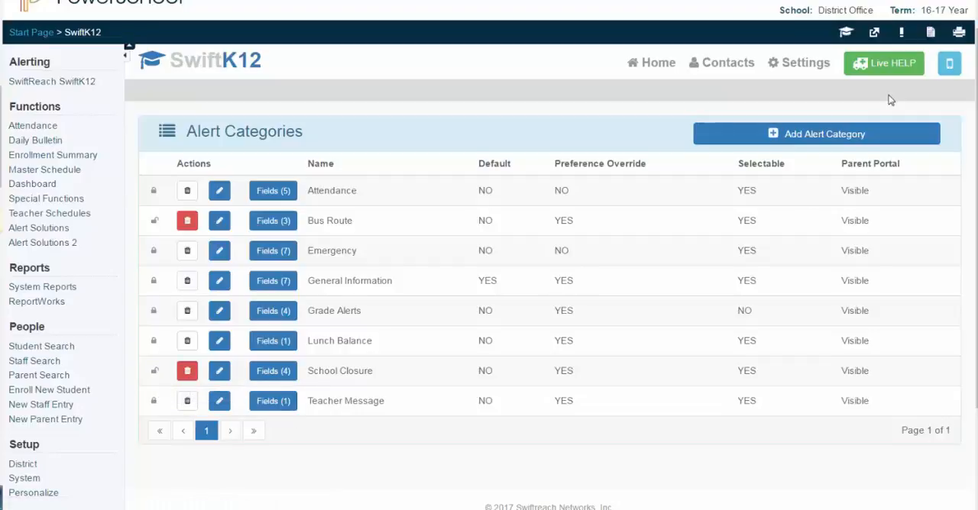
{"action": "left_click", "coordinate": [784, 69]}
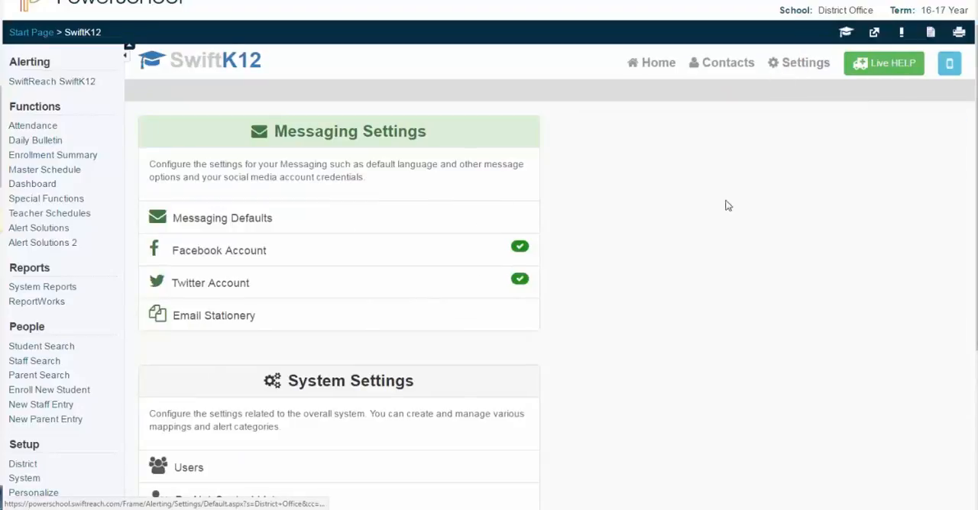
{"action": "scroll", "coordinate": [663, 389], "scroll_direction": "down", "scroll_amount": 2}
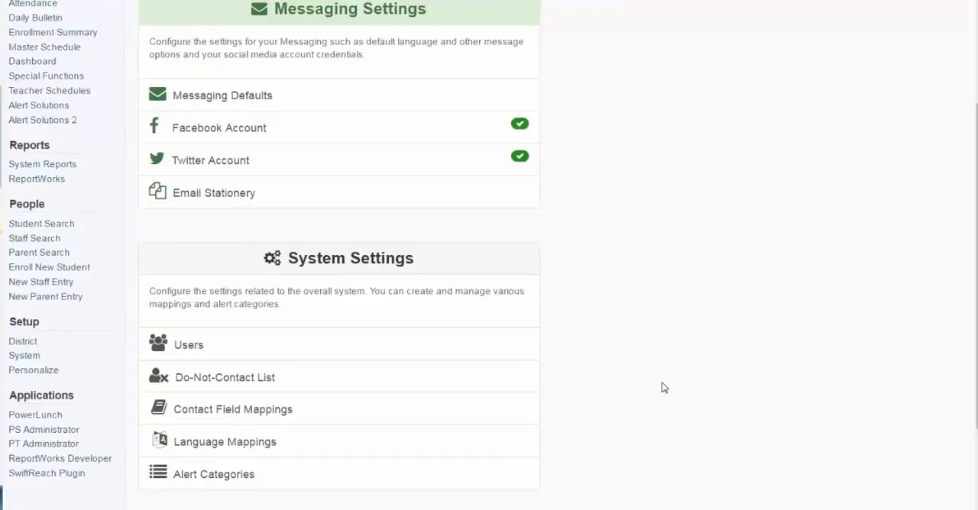
{"action": "left_click", "coordinate": [262, 411]}
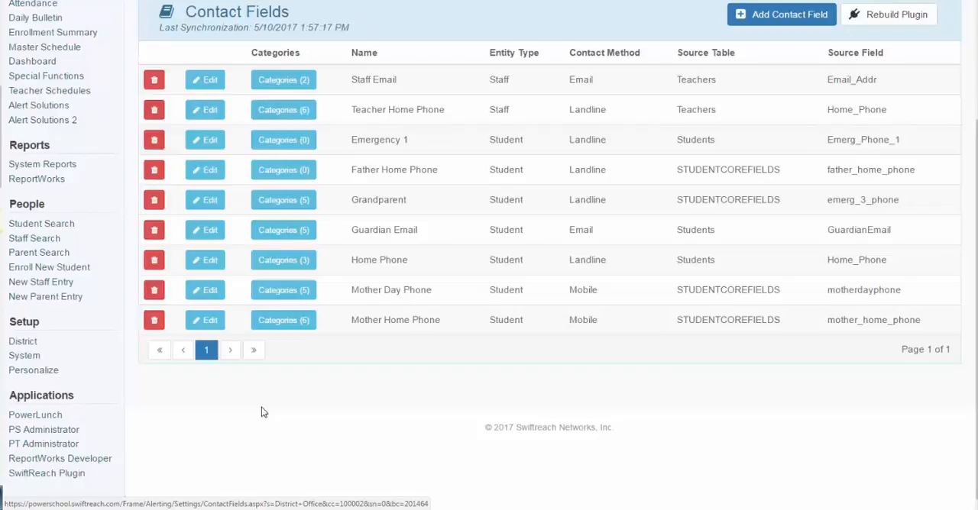
Examine the Staff Email field's alert categories and its edit access and category access options, cancelling without changes
{"action": "left_click", "coordinate": [292, 82]}
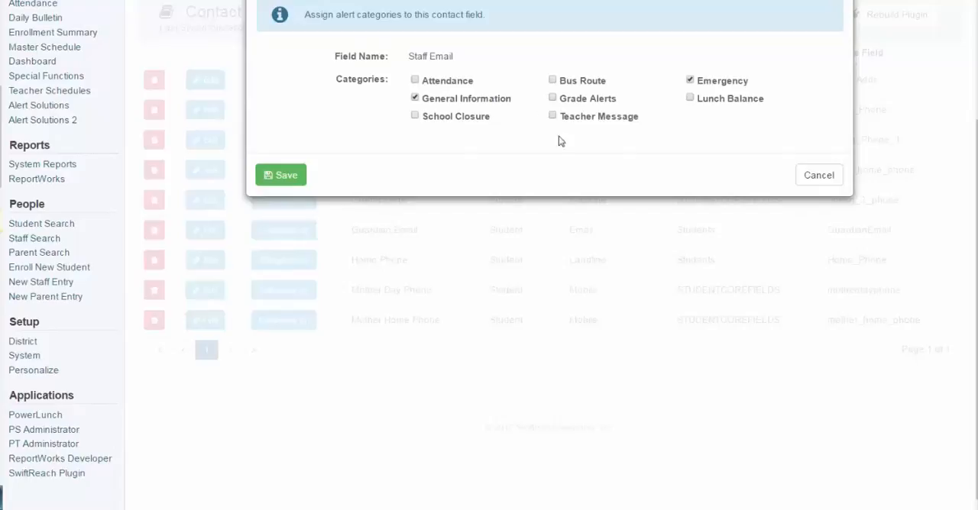
{"action": "left_click", "coordinate": [819, 183]}
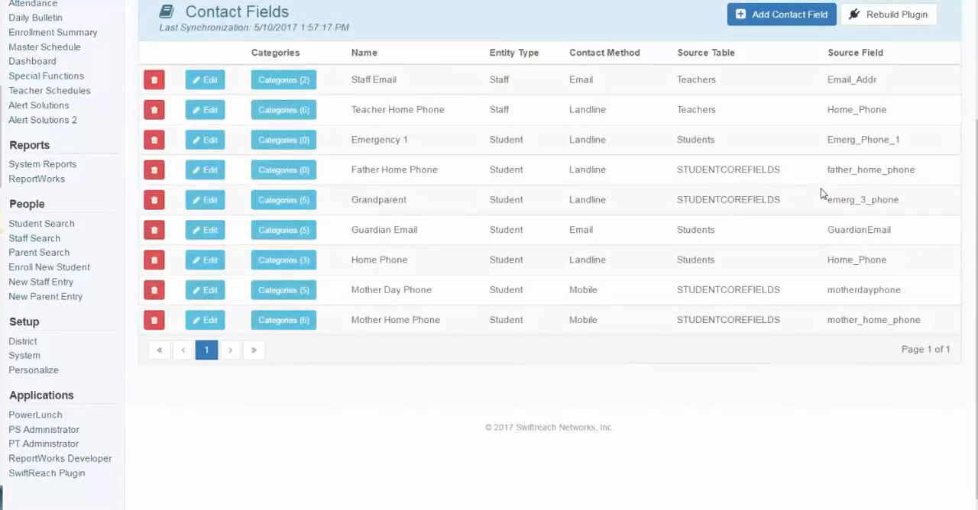
{"action": "left_click", "coordinate": [211, 83]}
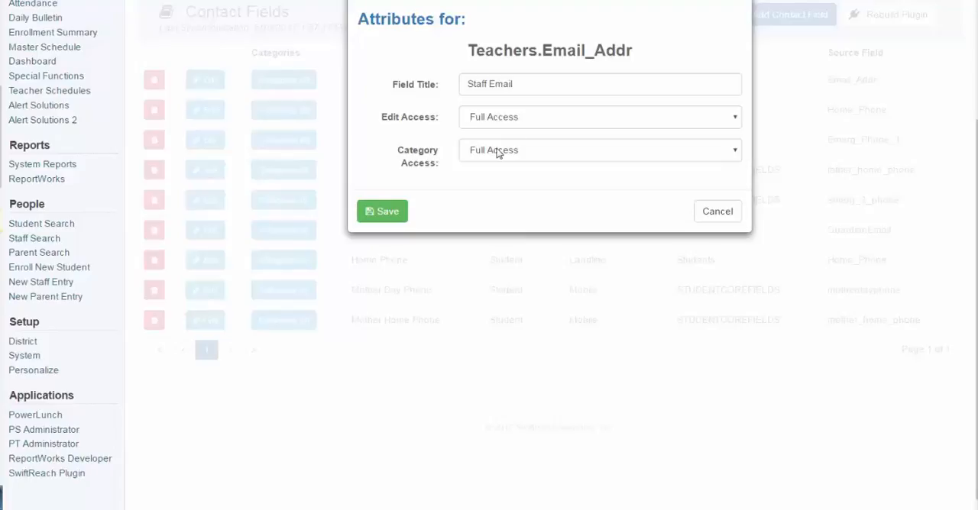
{"action": "left_click", "coordinate": [493, 116]}
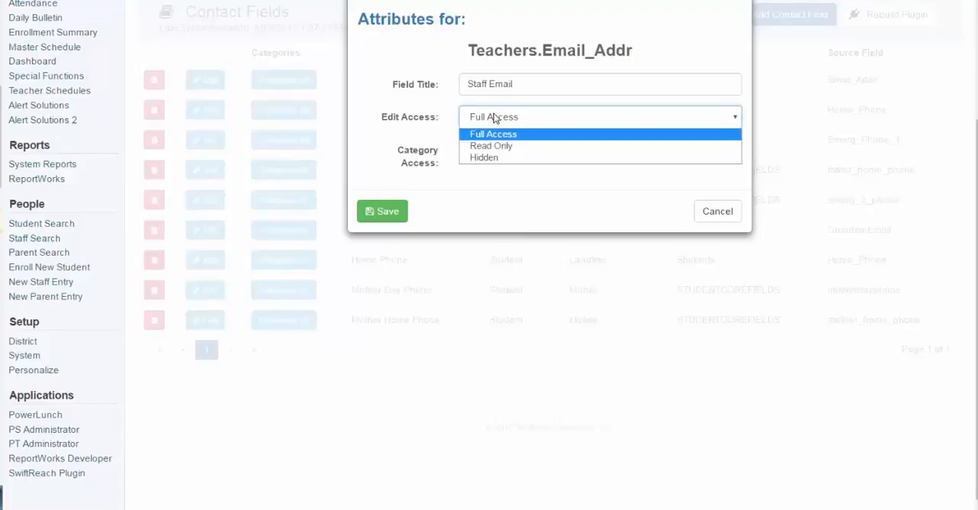
{"action": "left_click", "coordinate": [433, 155]}
{"action": "left_click", "coordinate": [497, 155]}
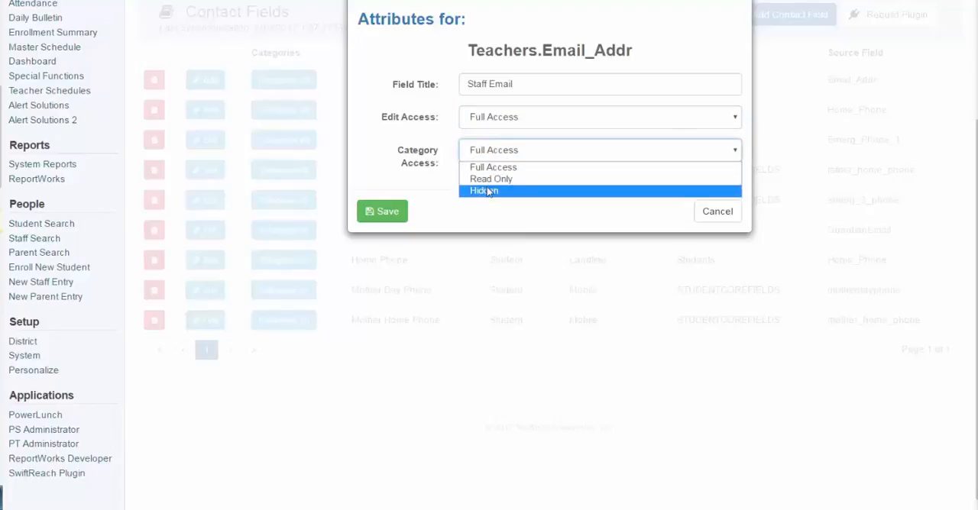
{"action": "left_click", "coordinate": [718, 213]}
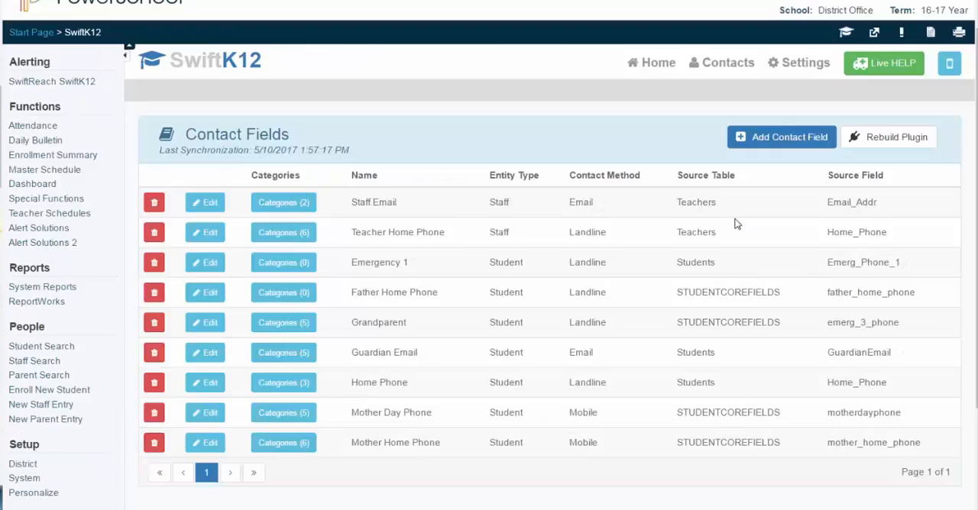
Try a new Student contact field using the emerg_3_phone source field from the STUDENTCOREFIELDS table
{"action": "left_click", "coordinate": [770, 147]}
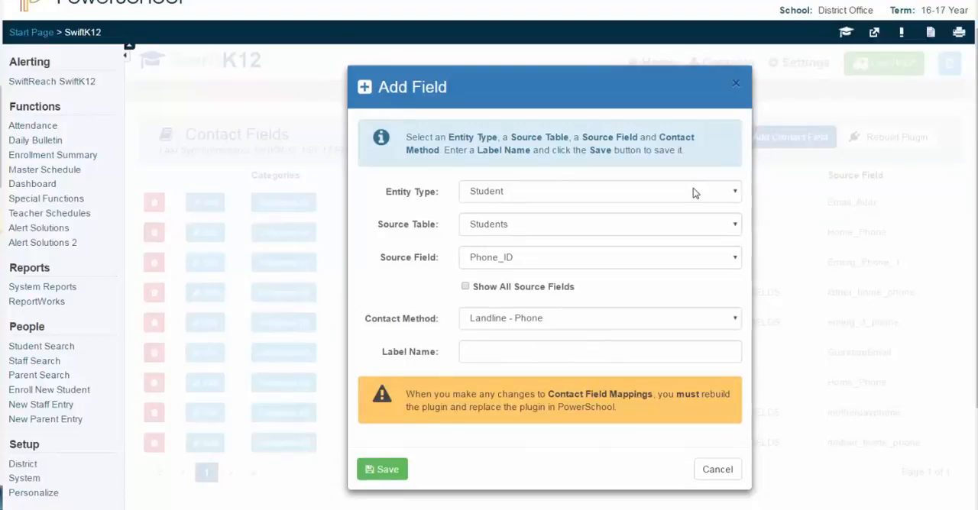
{"action": "left_click", "coordinate": [694, 194]}
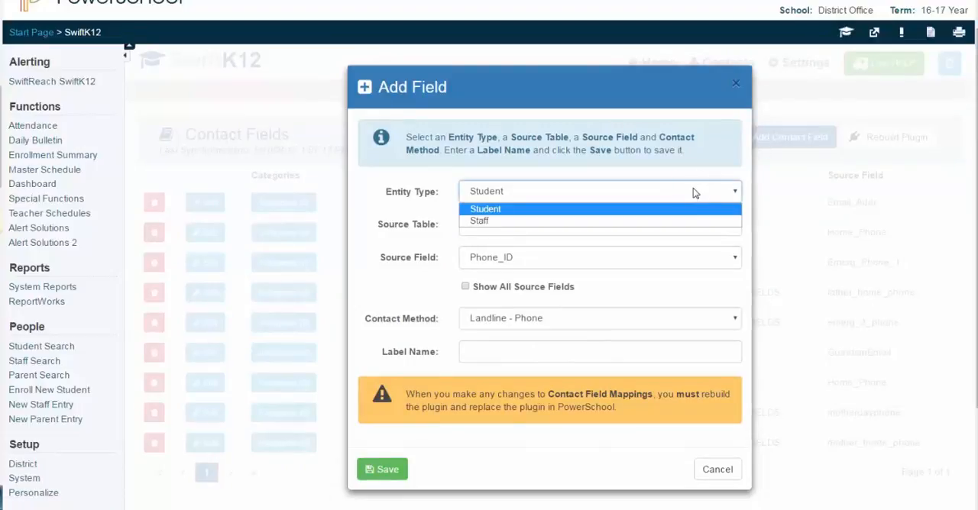
{"action": "left_click", "coordinate": [689, 205]}
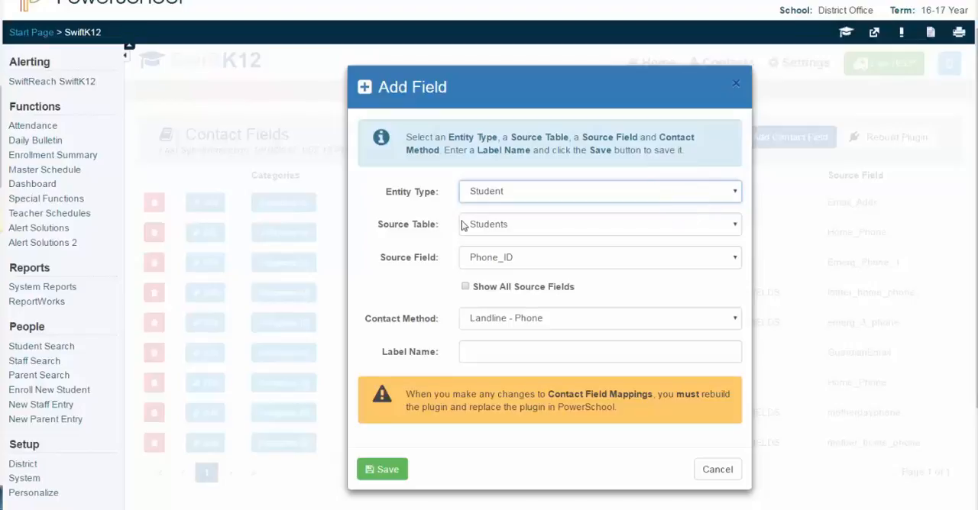
{"action": "left_click", "coordinate": [555, 224]}
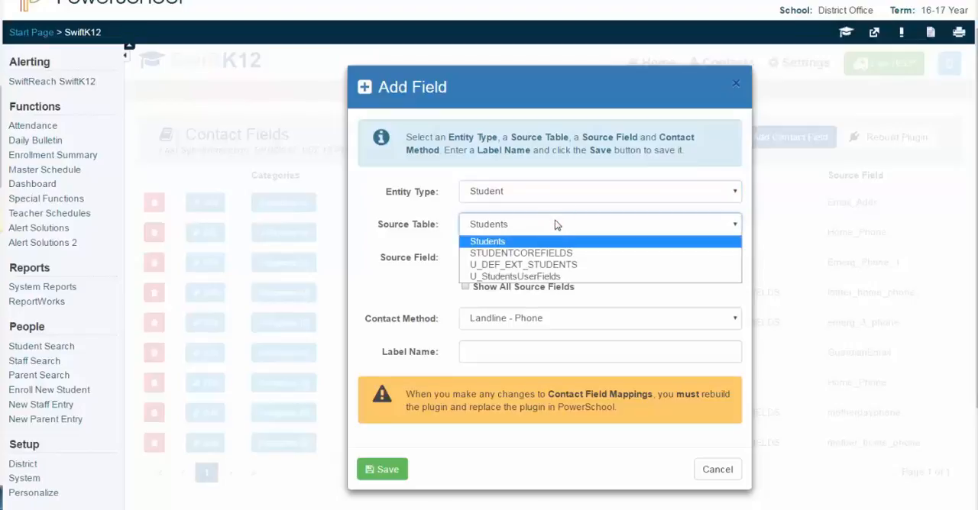
{"action": "left_click", "coordinate": [546, 253]}
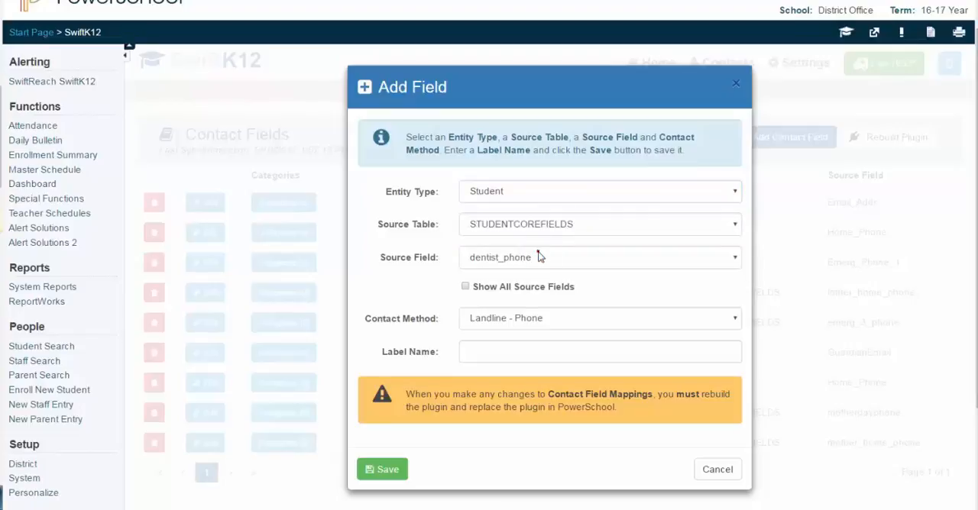
{"action": "left_click", "coordinate": [539, 257]}
{"action": "left_click", "coordinate": [519, 287]}
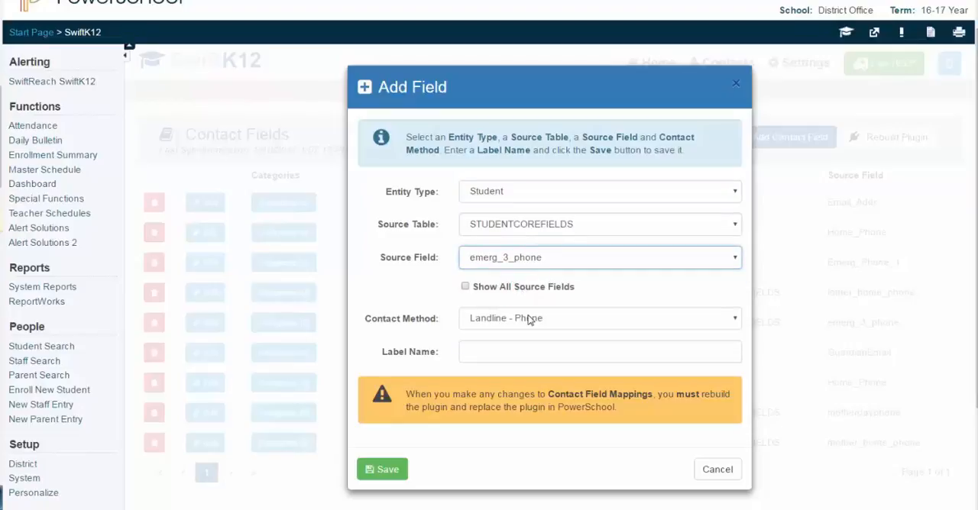
Label the new contact field "Dad Work Phone Emergency Only", review the plugin rebuild notice, and cancel without saving
{"action": "left_click", "coordinate": [507, 354]}
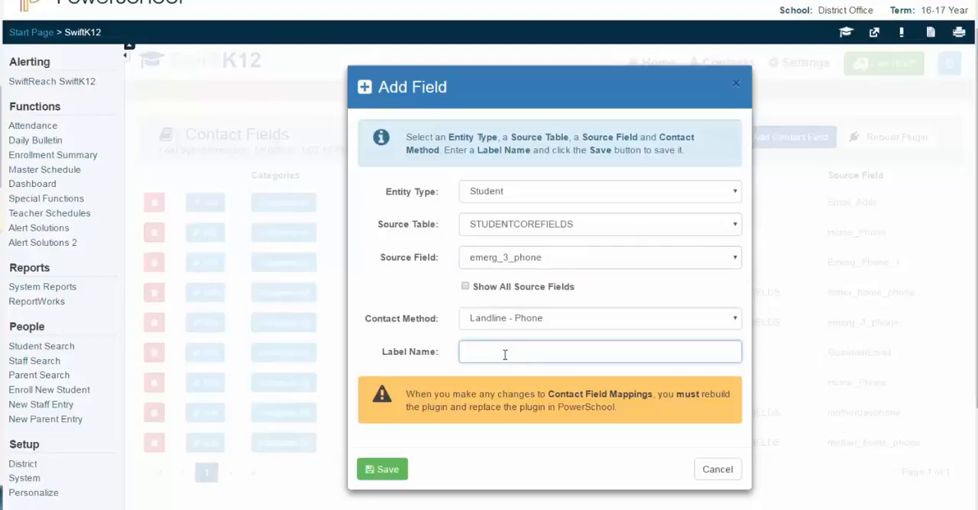
{"action": "type", "text": "Dad Work Phone Emergency Only"}
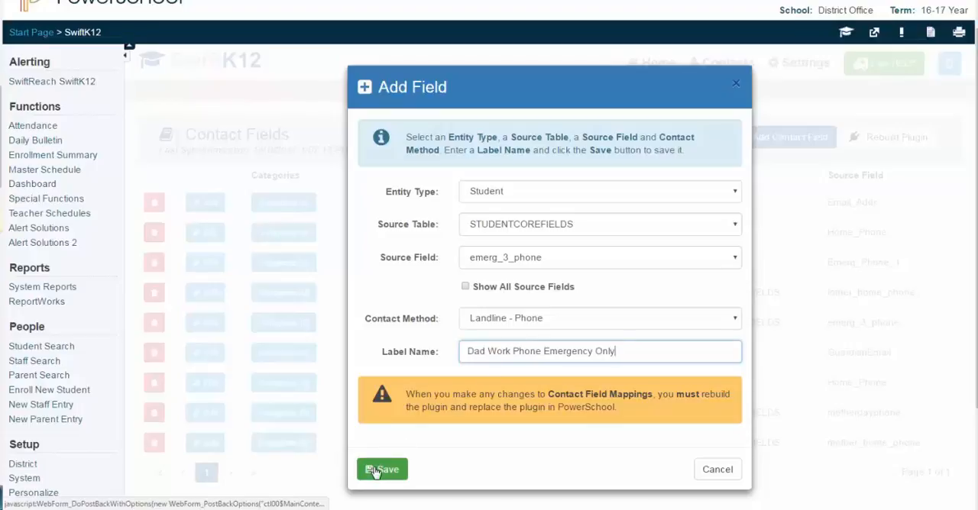
{"action": "left_click_drag", "start_coordinate": [406, 395], "coordinate": [664, 405]}
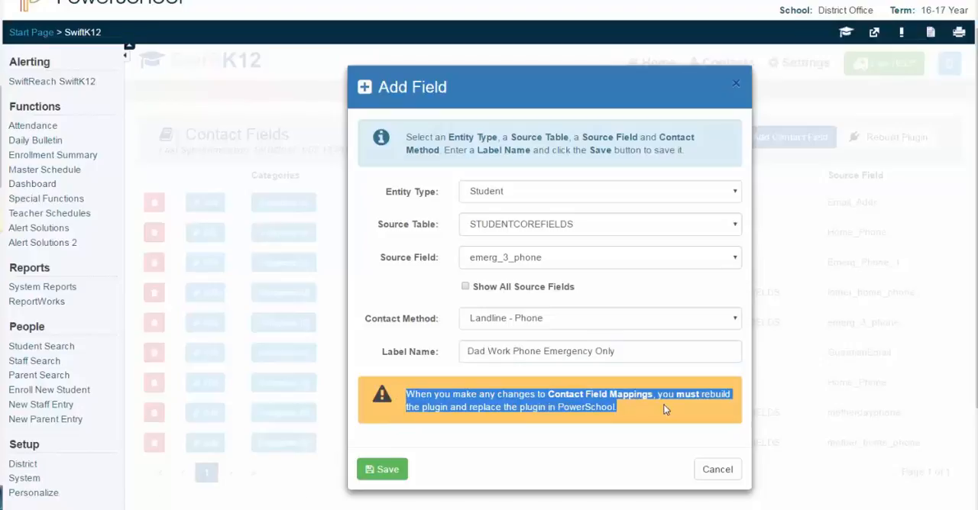
{"action": "left_click", "coordinate": [717, 469]}
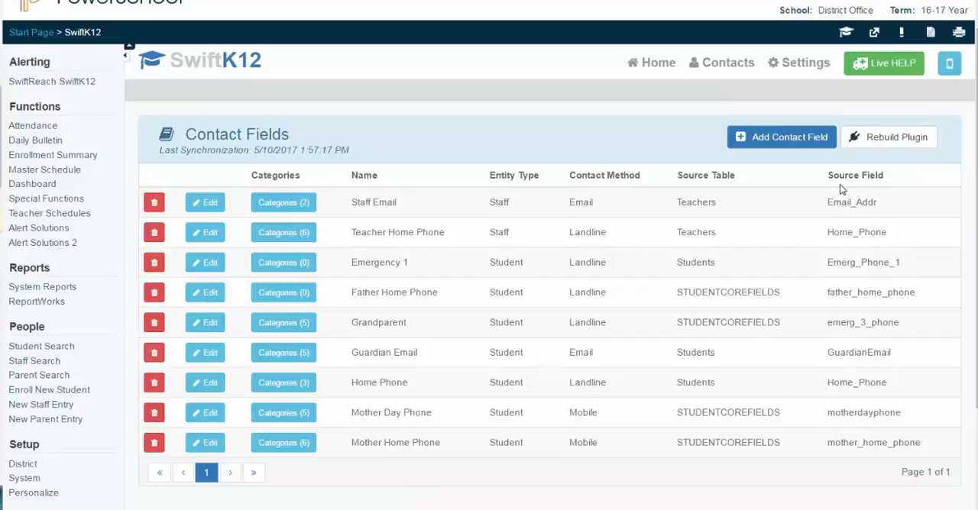
Open PowerSchool's Plugin Management Configuration from the server's System Settings to view the installed plugins
{"action": "scroll", "coordinate": [10, 443], "scroll_direction": "down", "scroll_amount": 1}
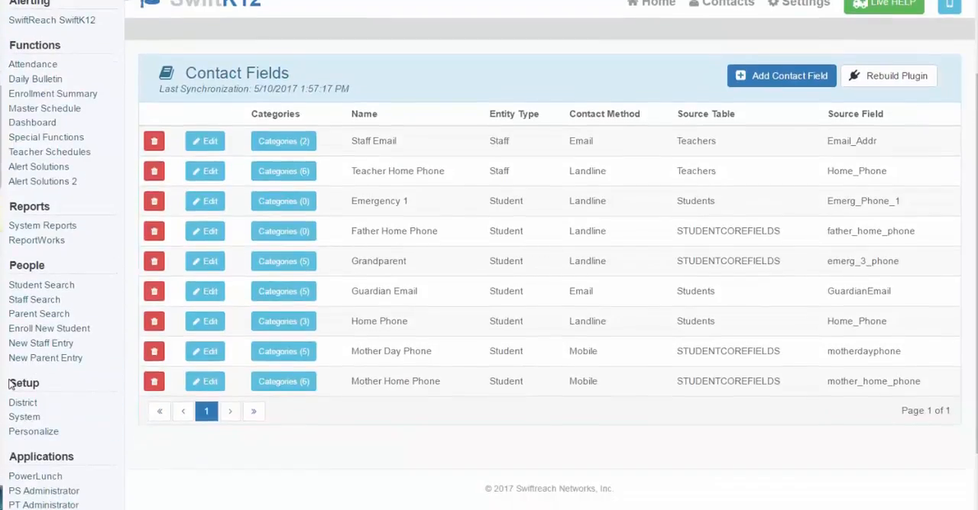
{"action": "double_click", "coordinate": [10, 384]}
{"action": "left_click", "coordinate": [28, 419]}
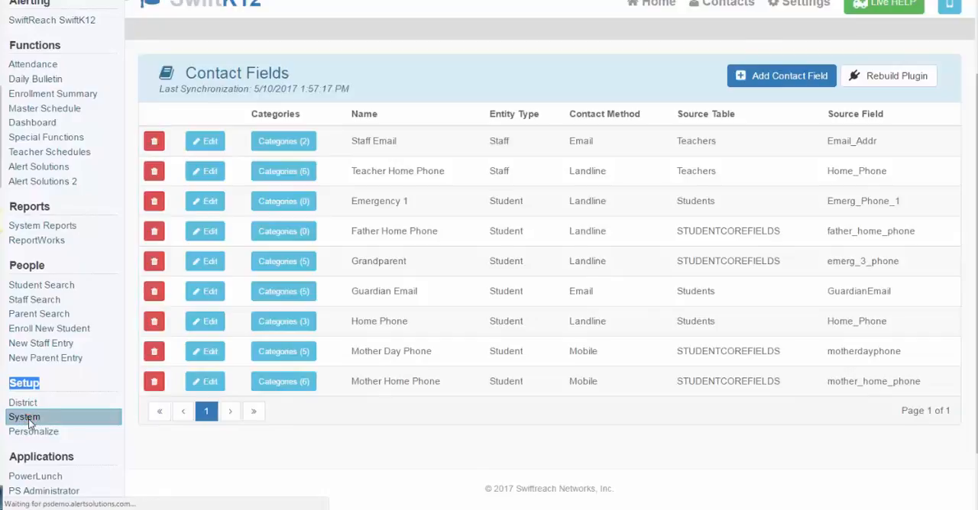
{"action": "scroll", "coordinate": [227, 398], "scroll_direction": "down", "scroll_amount": 6}
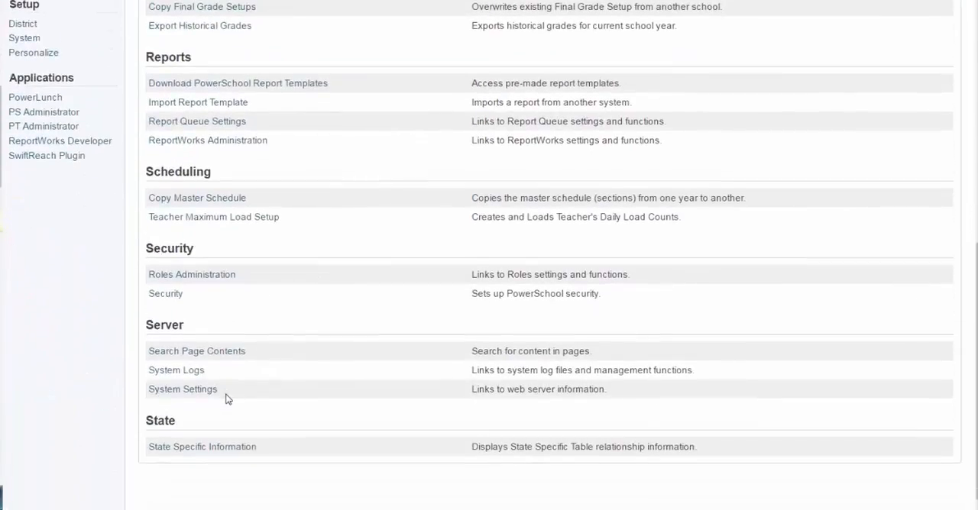
{"action": "left_click_drag", "start_coordinate": [188, 324], "coordinate": [136, 325]}
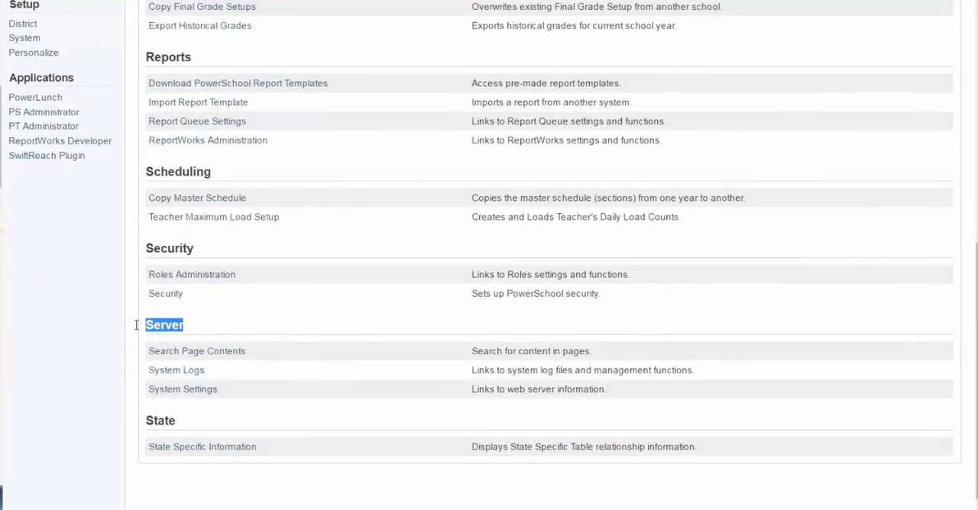
{"action": "left_click", "coordinate": [177, 390]}
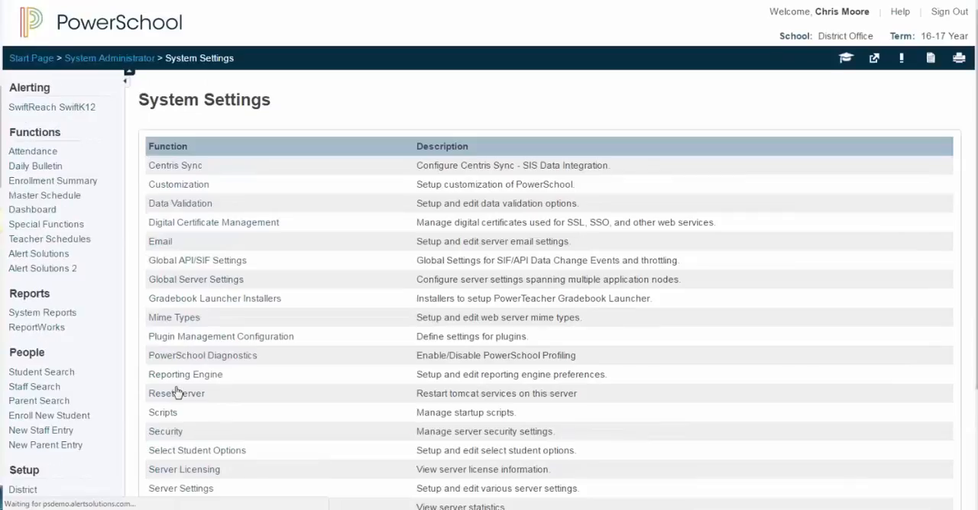
{"action": "scroll", "coordinate": [282, 373], "scroll_direction": "down", "scroll_amount": 1}
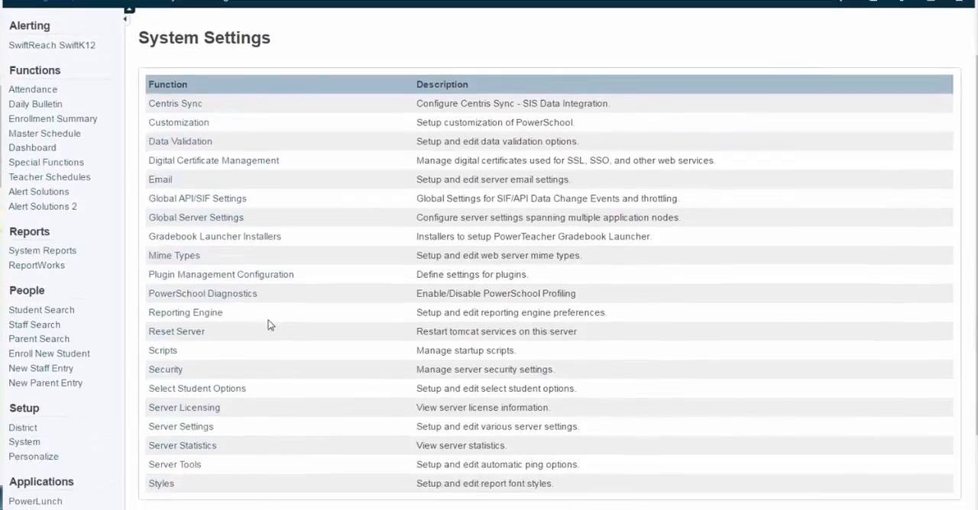
{"action": "left_click", "coordinate": [257, 279]}
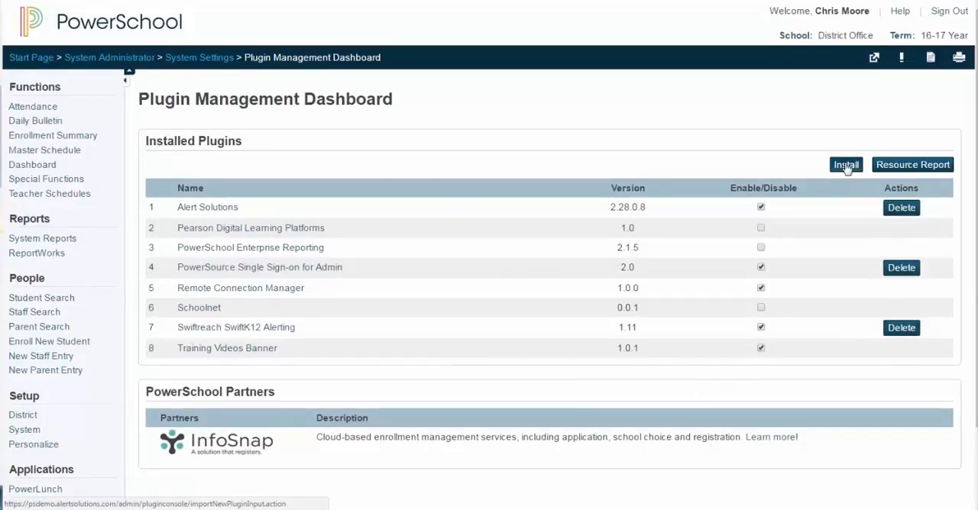
Return to the Contact Field Mappings in the SwiftK12 settings and check the last synchronization time
{"action": "left_click", "coordinate": [35, 60]}
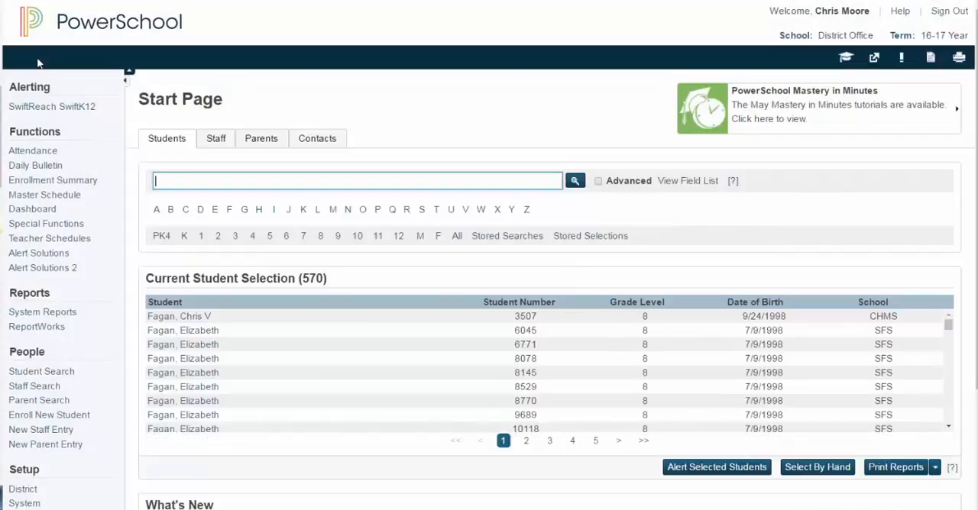
{"action": "left_click", "coordinate": [67, 106]}
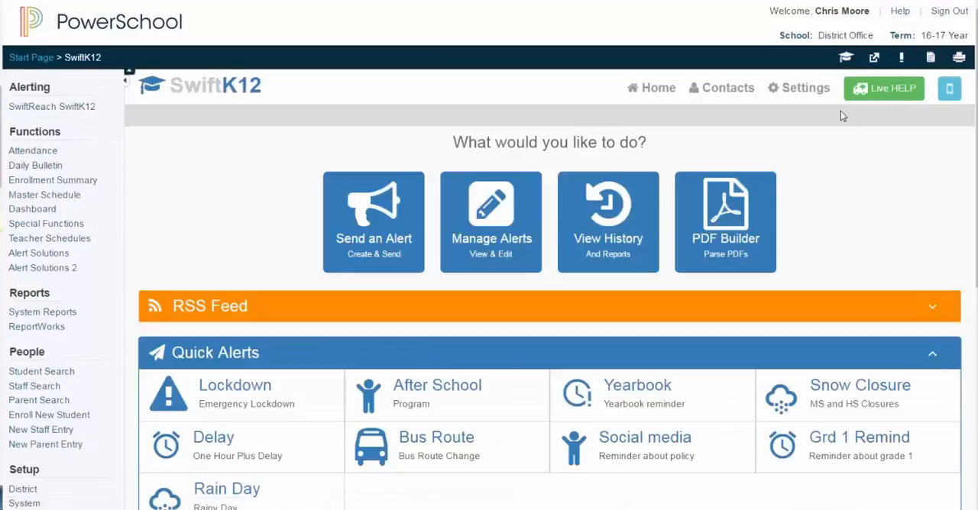
{"action": "left_click", "coordinate": [807, 91]}
{"action": "scroll", "coordinate": [751, 298], "scroll_direction": "down", "scroll_amount": 3}
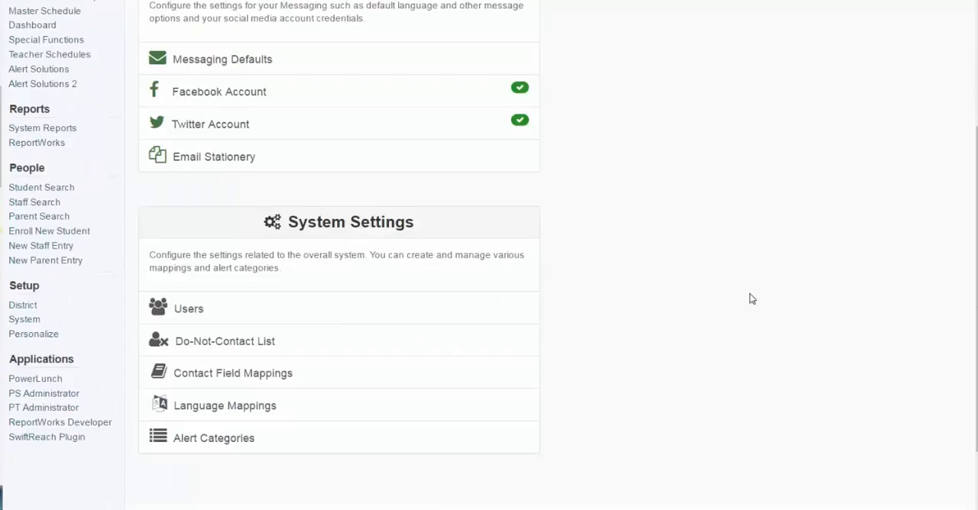
{"action": "left_click", "coordinate": [275, 376]}
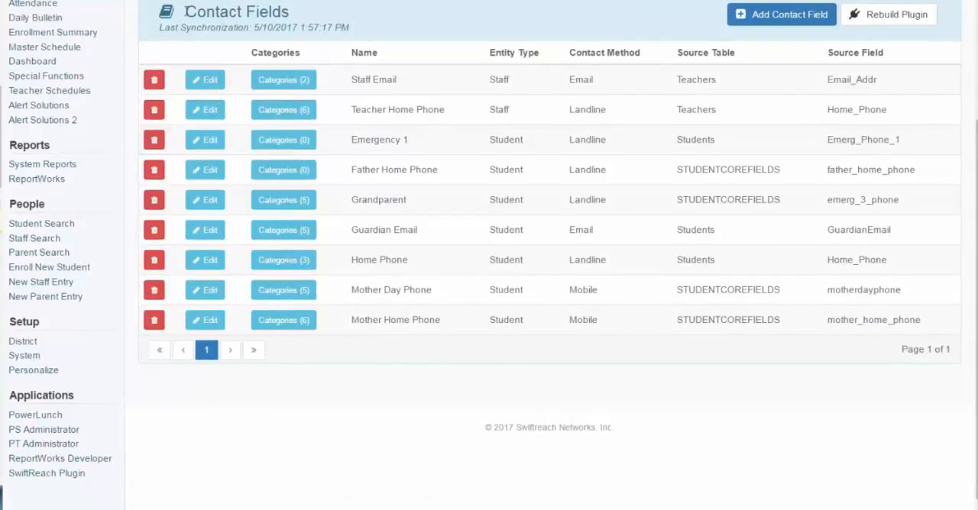
{"action": "left_click_drag", "start_coordinate": [153, 30], "coordinate": [353, 28]}
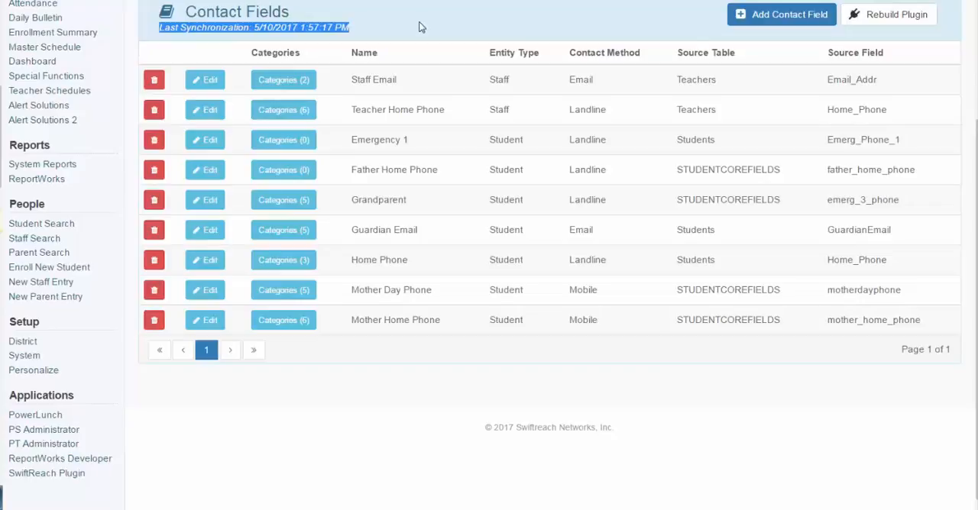
{"action": "left_click", "coordinate": [616, 17]}
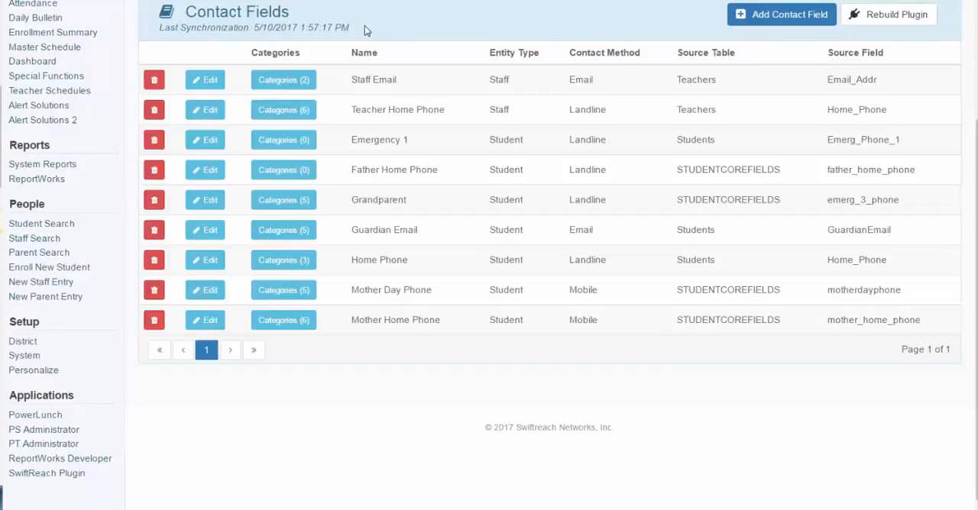
{"action": "left_click_drag", "start_coordinate": [362, 28], "coordinate": [157, 29]}
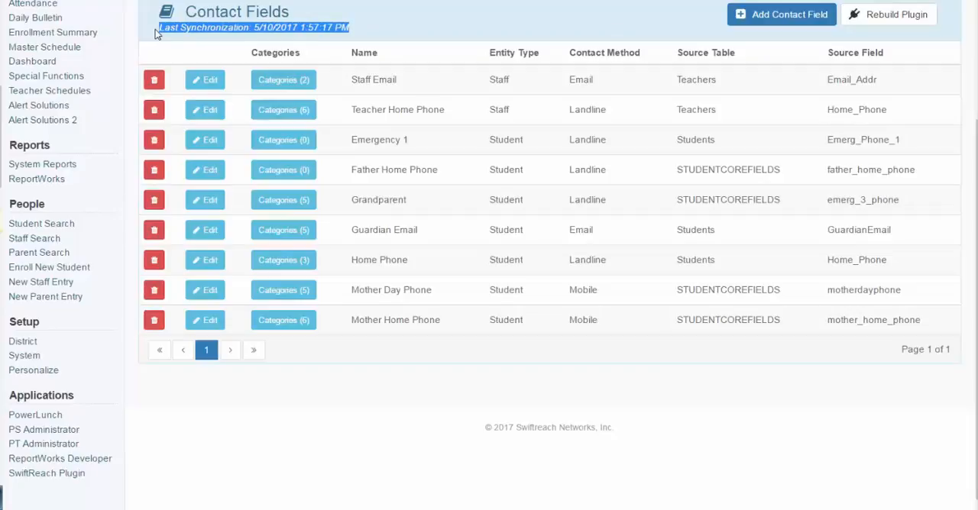
{"action": "left_click", "coordinate": [353, 9]}
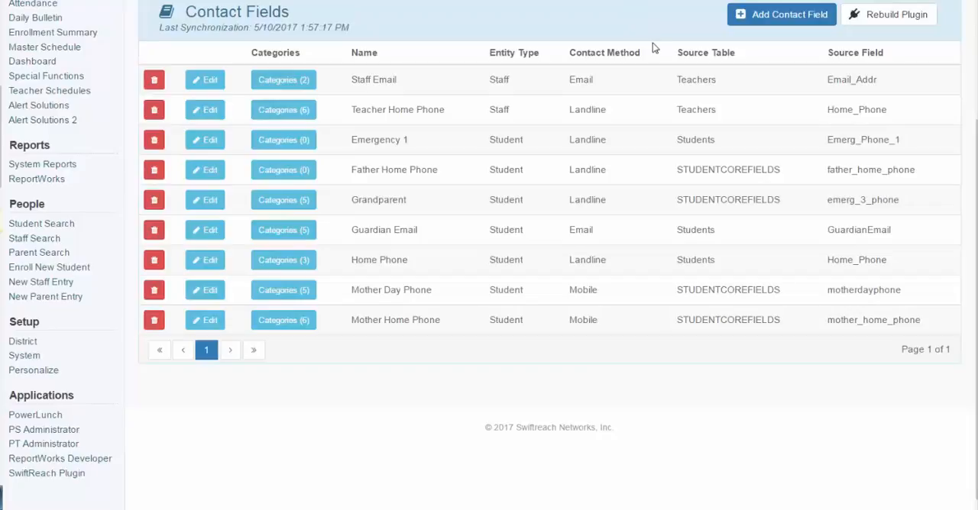
Open the Language Mappings from the SwiftK12 system settings
{"action": "scroll", "coordinate": [650, 43], "scroll_direction": "up", "scroll_amount": 1}
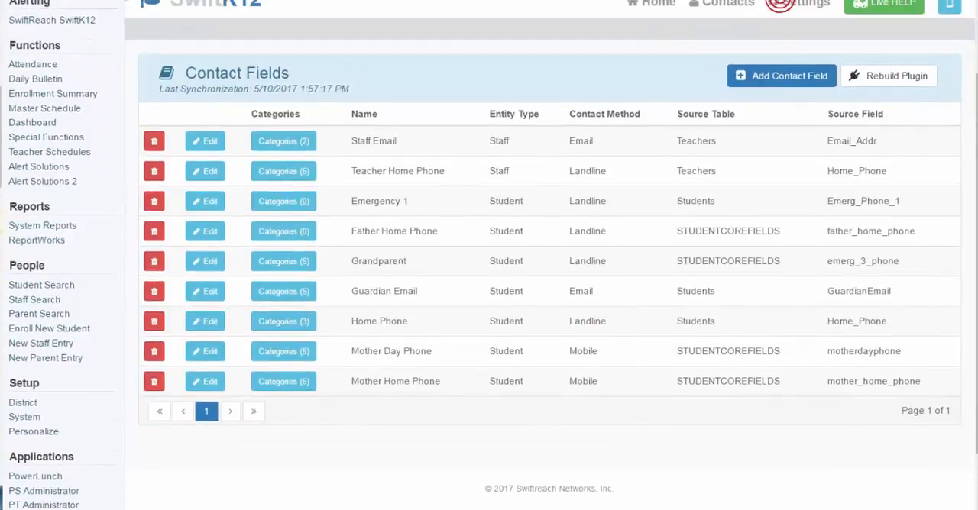
{"action": "left_click", "coordinate": [797, 7]}
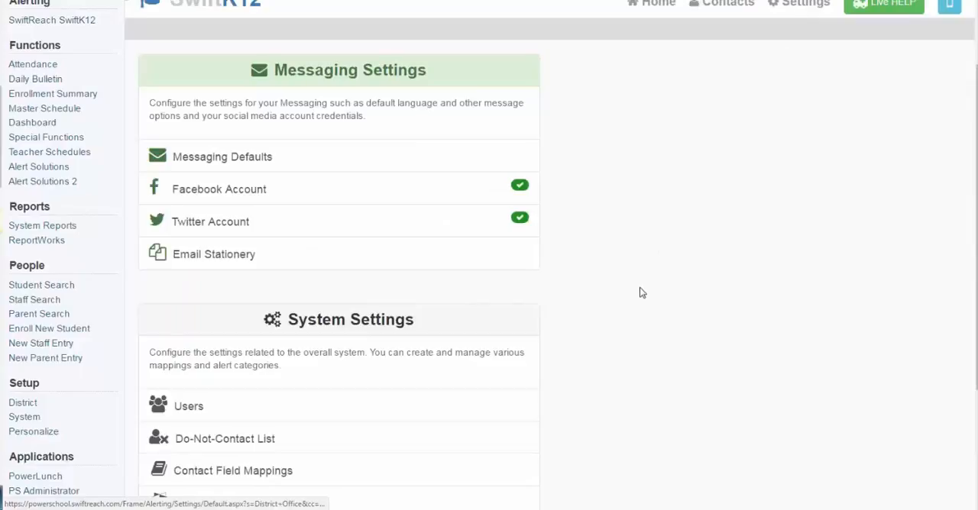
{"action": "scroll", "coordinate": [640, 290], "scroll_direction": "down", "scroll_amount": 3}
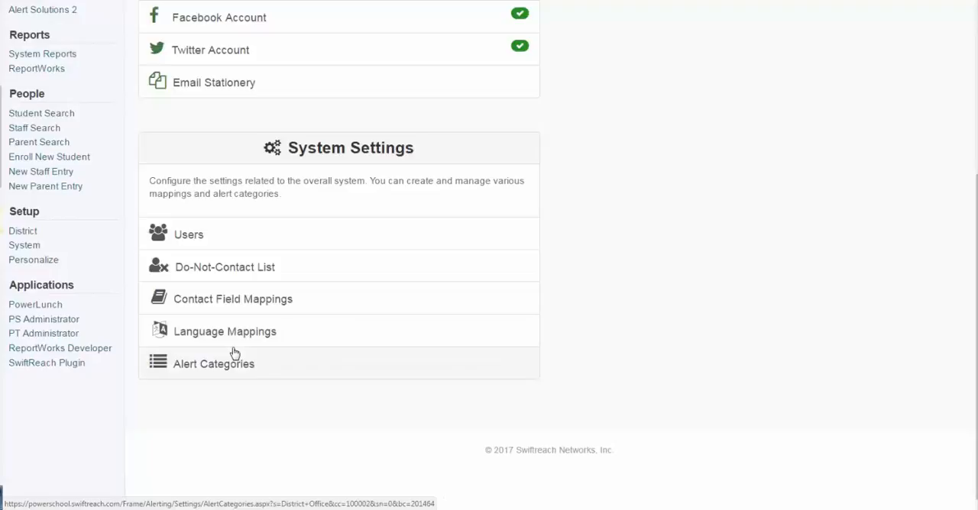
{"action": "left_click", "coordinate": [280, 332]}
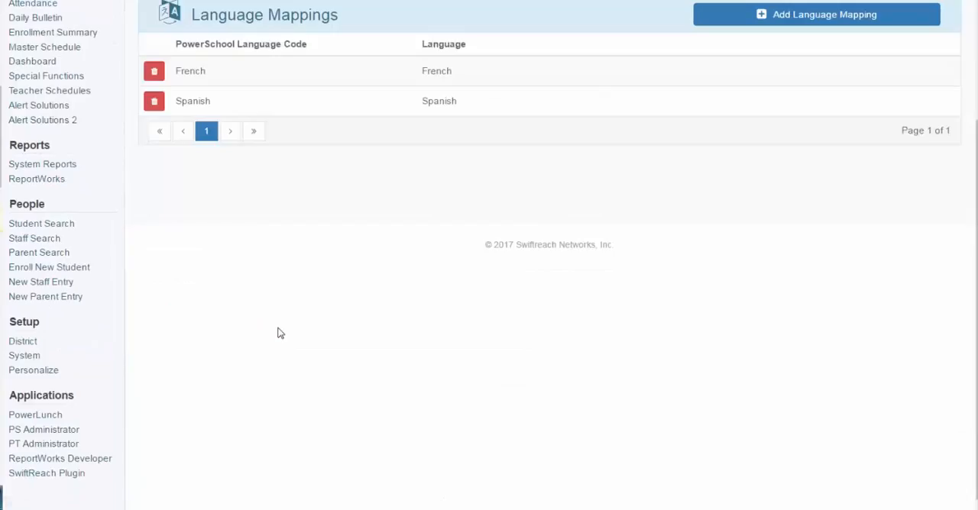
Try a new language mapping from the PowerSchool code SPA to Spanish, and cancel it without saving
{"action": "scroll", "coordinate": [458, 267], "scroll_direction": "up", "scroll_amount": 3}
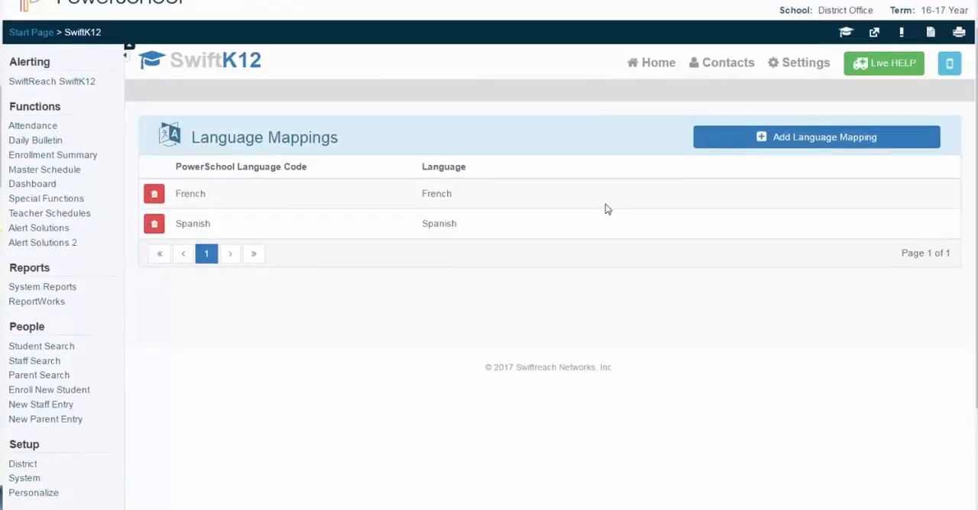
{"action": "left_click", "coordinate": [769, 137]}
{"action": "left_click", "coordinate": [502, 200]}
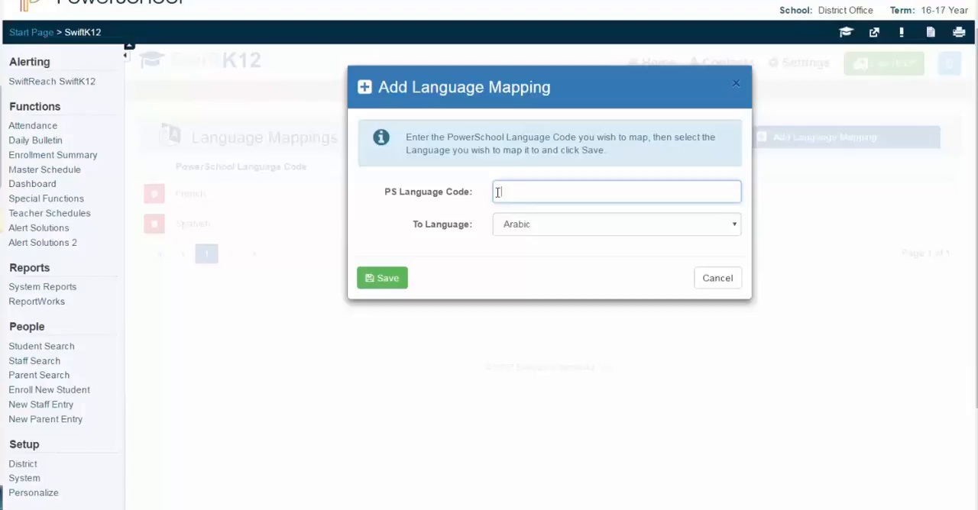
{"action": "type", "text": "SPA"}
{"action": "left_click", "coordinate": [529, 224]}
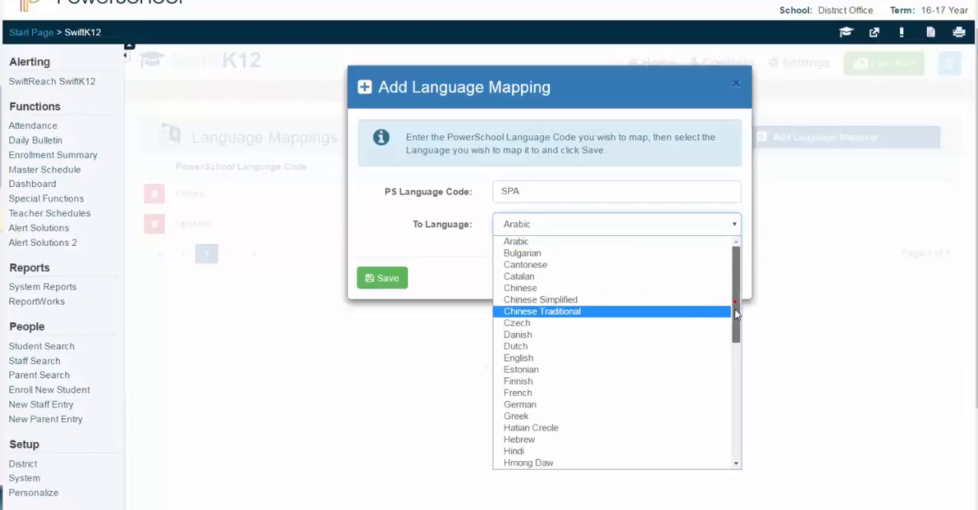
{"action": "left_click_drag", "start_coordinate": [737, 313], "coordinate": [736, 390]}
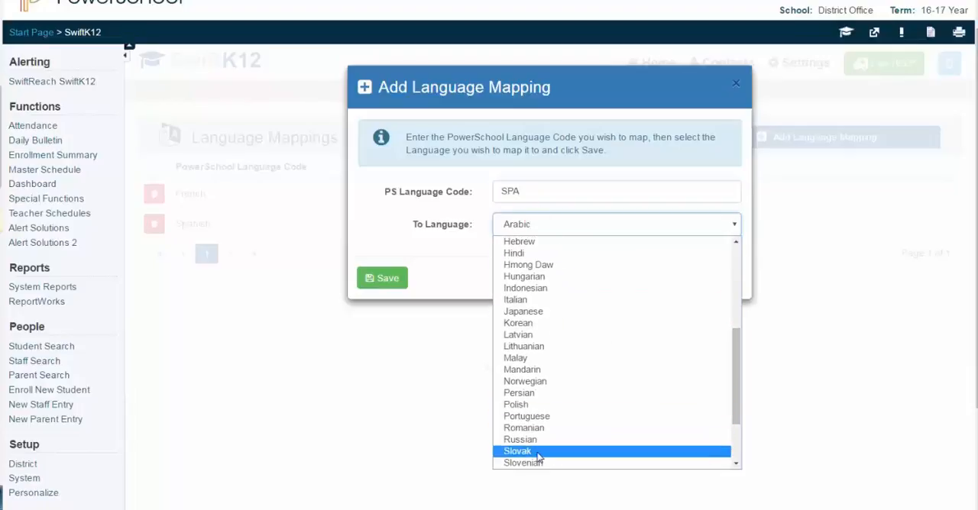
{"action": "scroll", "coordinate": [539, 457], "scroll_direction": "down", "scroll_amount": 2}
{"action": "left_click", "coordinate": [535, 332]}
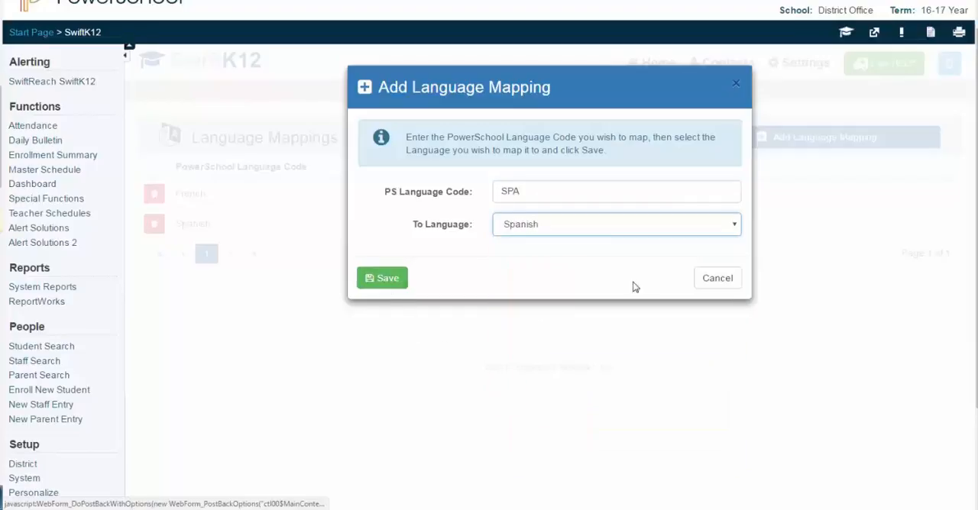
{"action": "left_click", "coordinate": [725, 284]}
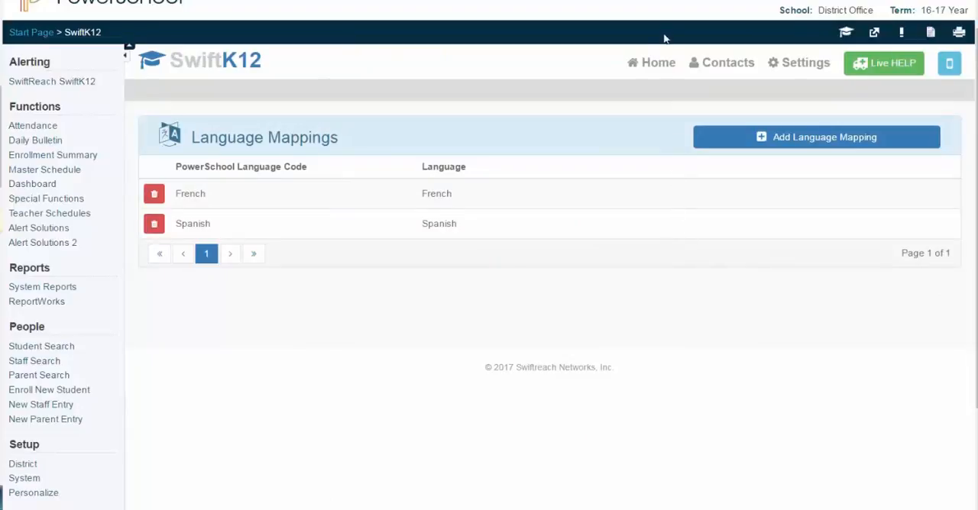
Return to the SwiftK12 settings by way of the home page and review the Messaging Defaults, including basic information and call options
{"action": "left_click", "coordinate": [655, 63]}
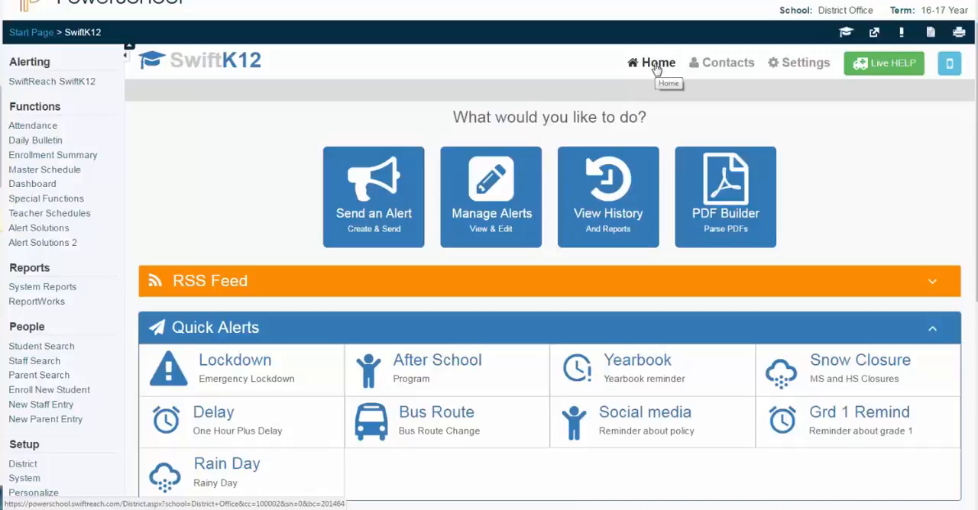
{"action": "left_click", "coordinate": [802, 66]}
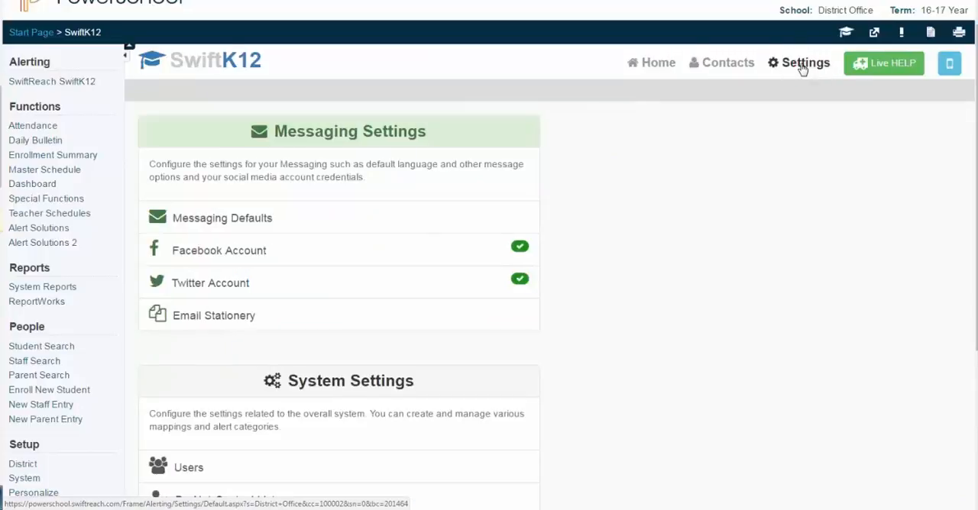
{"action": "left_click", "coordinate": [411, 218]}
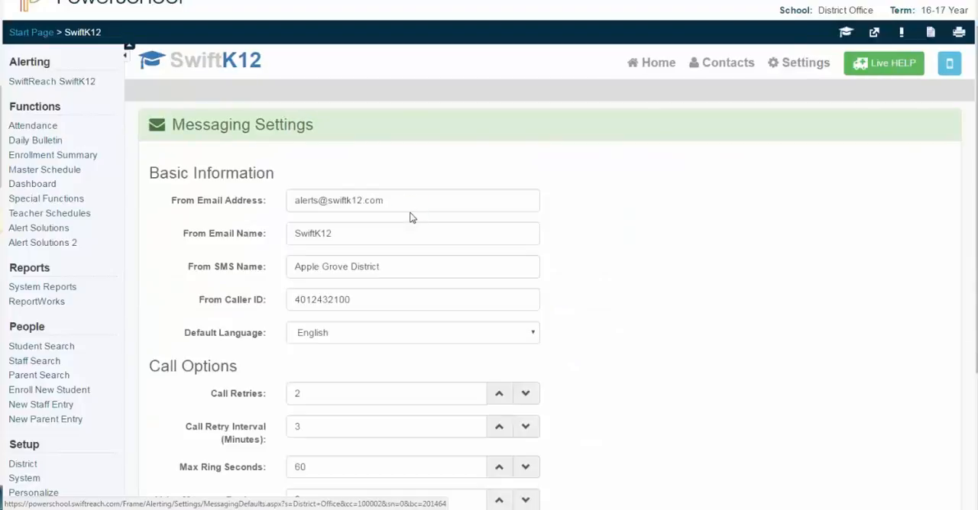
{"action": "scroll", "coordinate": [410, 218], "scroll_direction": "down", "scroll_amount": 1}
{"action": "scroll", "coordinate": [410, 214], "scroll_direction": "up", "scroll_amount": 2}
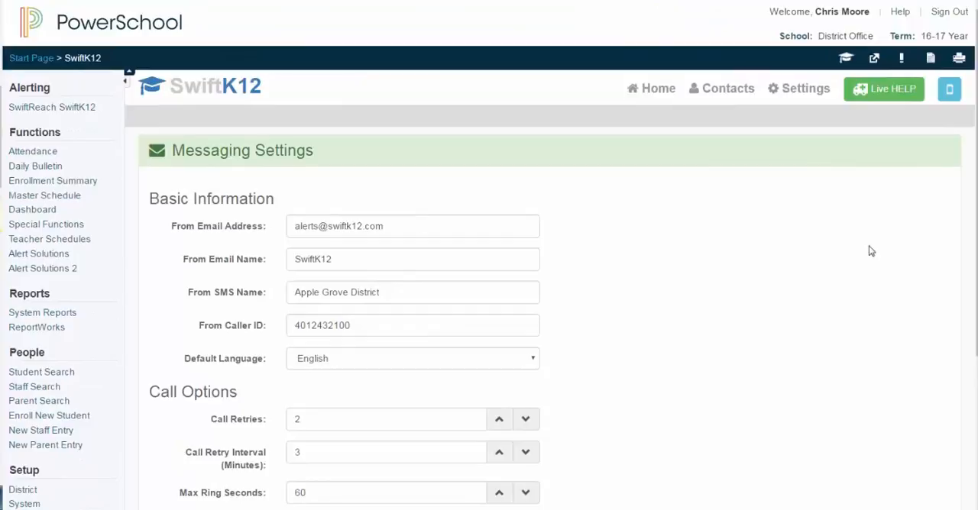
Open the Live Online Help request form and look up the support phone number and support email address
{"action": "left_click", "coordinate": [894, 94]}
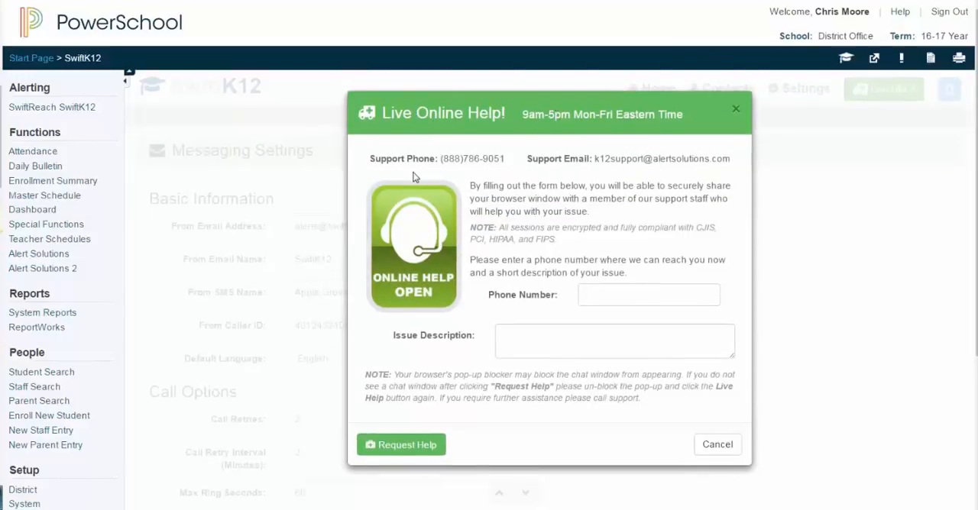
{"action": "left_click_drag", "start_coordinate": [438, 159], "coordinate": [507, 158]}
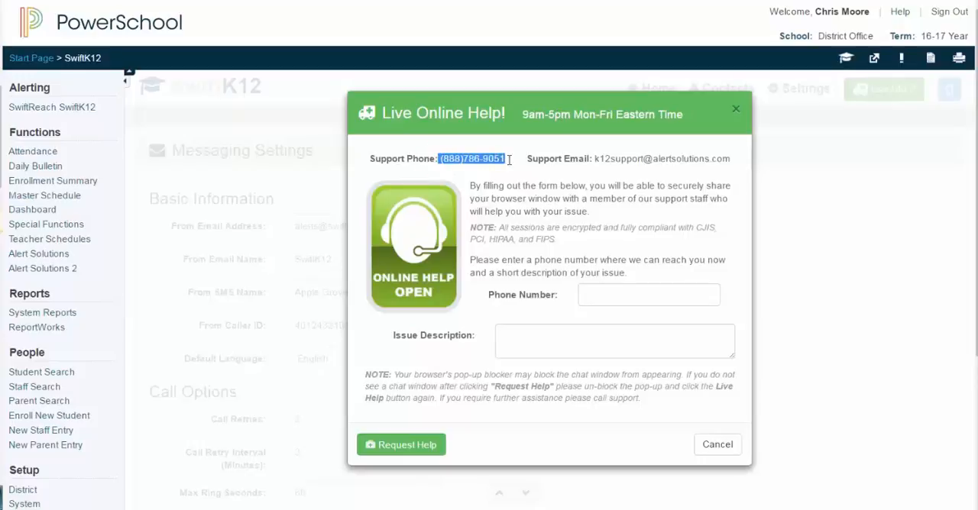
{"action": "left_click", "coordinate": [597, 159]}
{"action": "left_click_drag", "start_coordinate": [618, 155], "coordinate": [730, 158]}
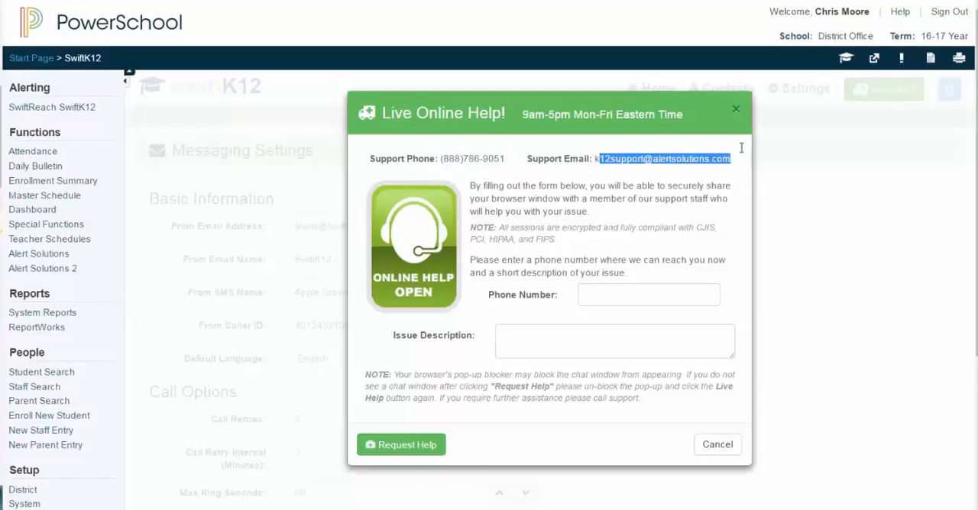
{"action": "left_click", "coordinate": [735, 143]}
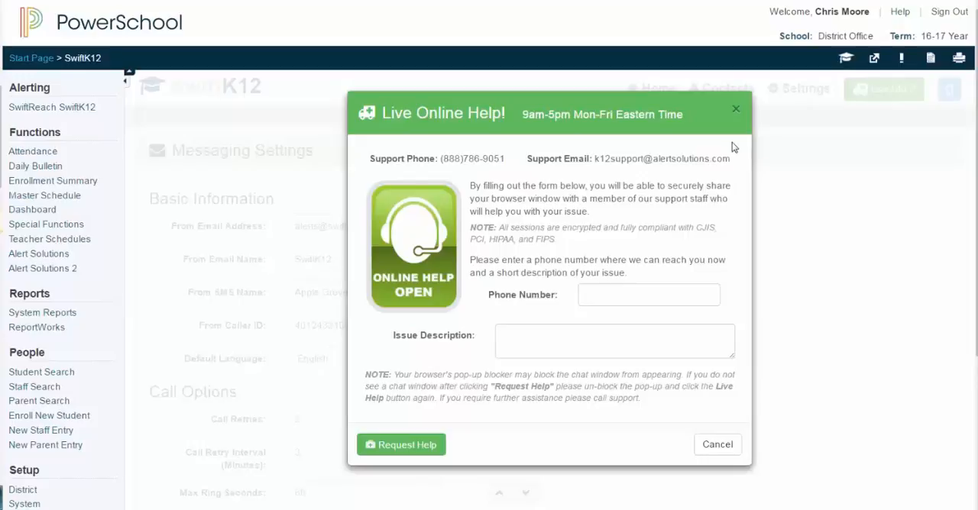